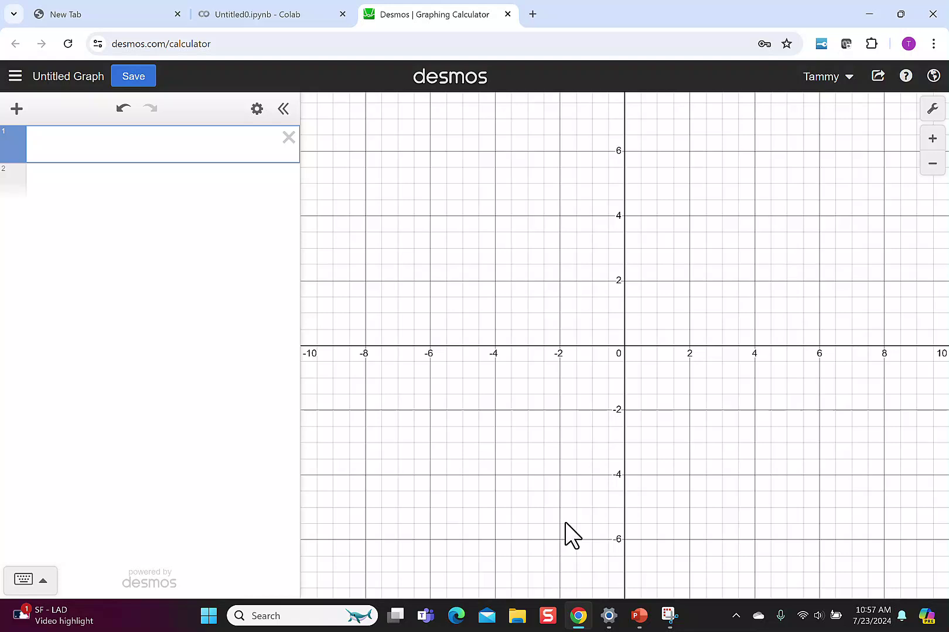
Enter the mixed number 7 1/2 and the sum 7 + 1/2, switching both results to 15/2.
type("7 1/2")
key("Return")
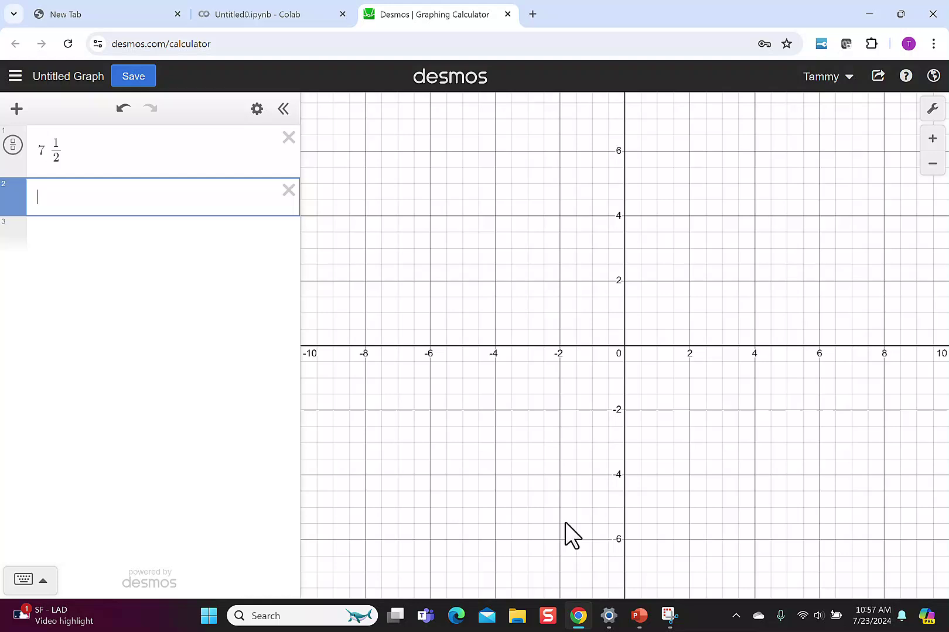
type("7+1/2")
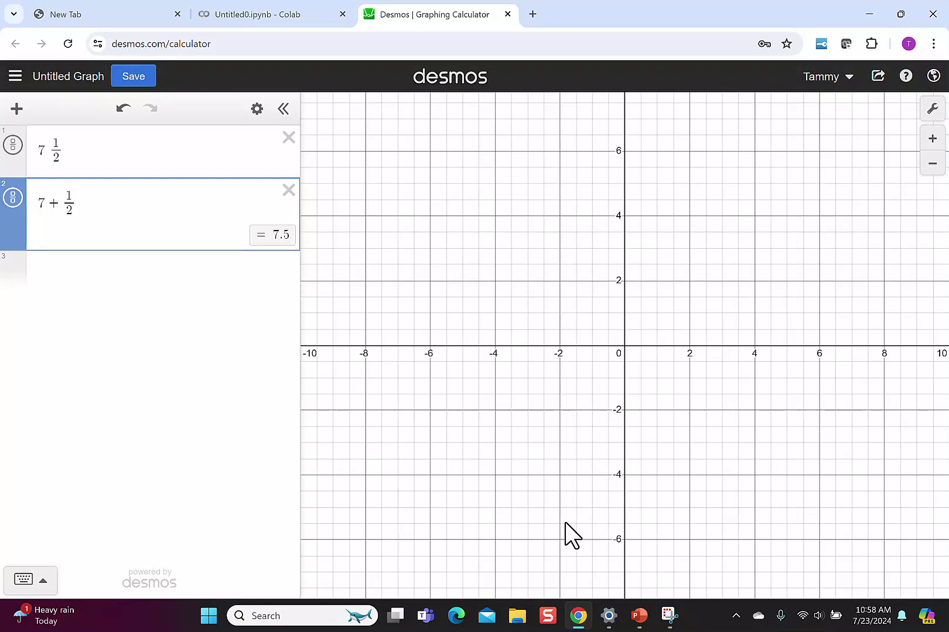
left_click(14, 151)
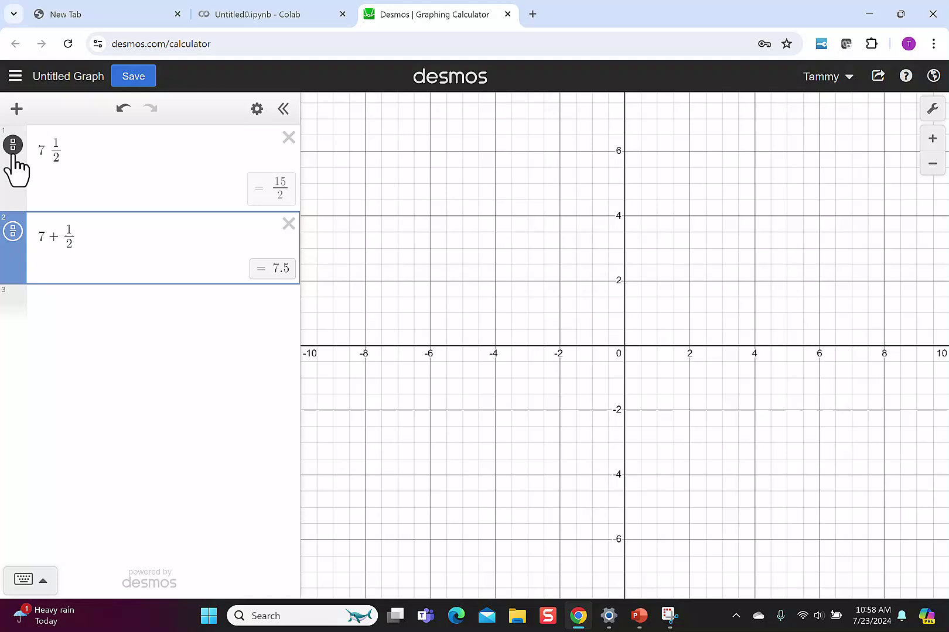
left_click(14, 234)
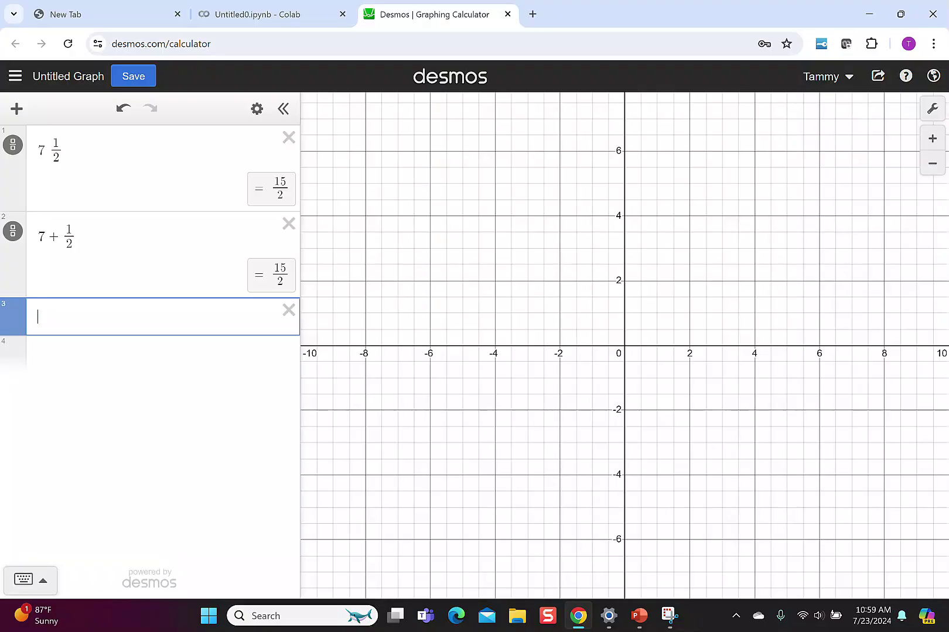
Enter the mixed number 8 2/3 and the sum 8 + 2/3, switching both results to 26/3.
type("8 2/3")
key("Return")
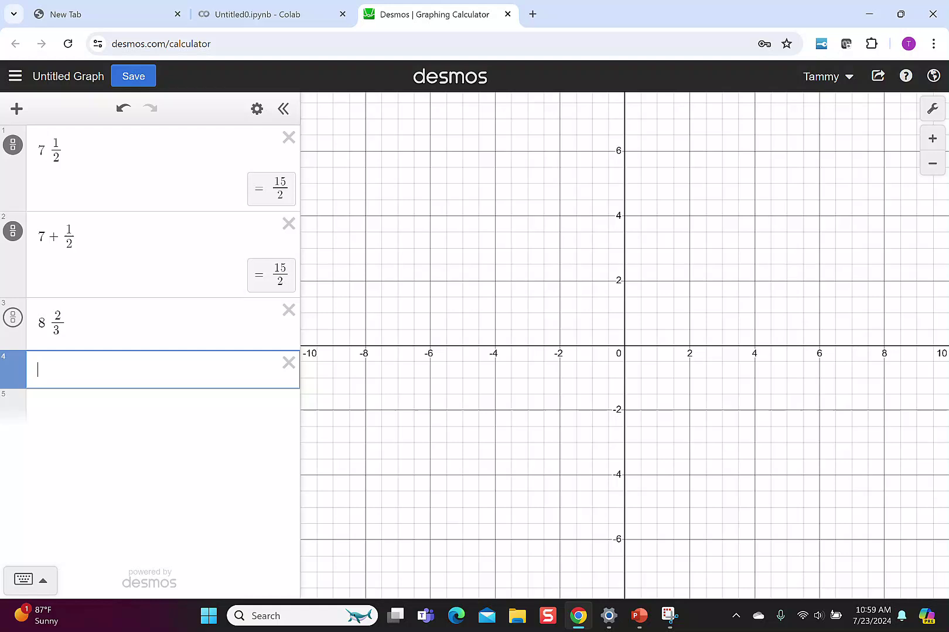
type("8+2/3")
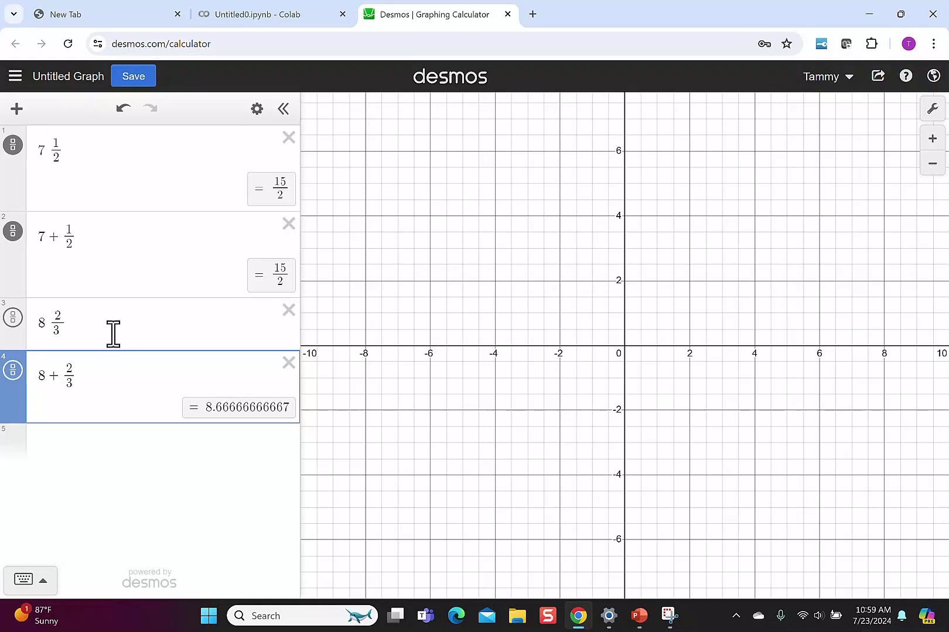
left_click(13, 318)
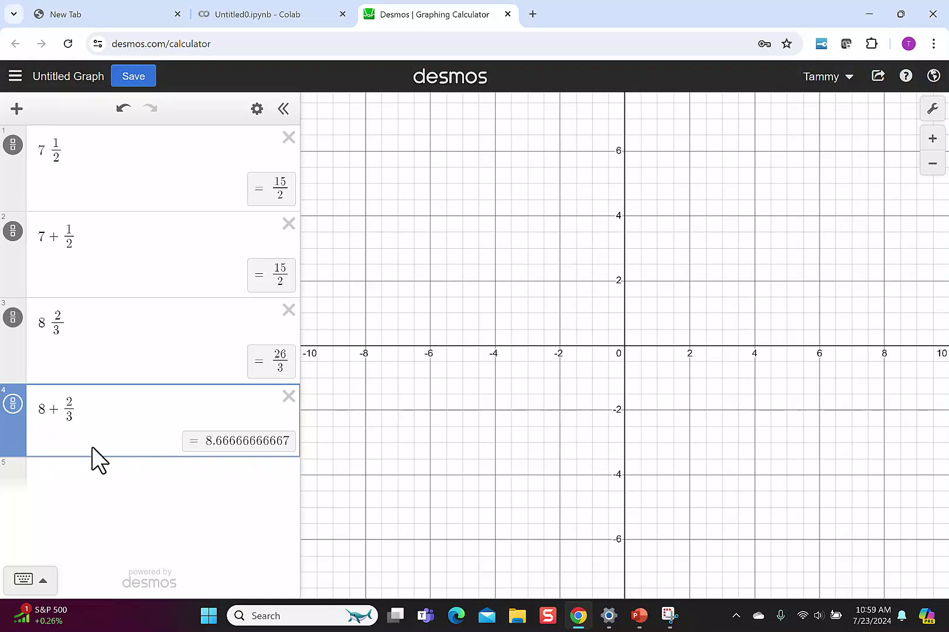
left_click(13, 405)
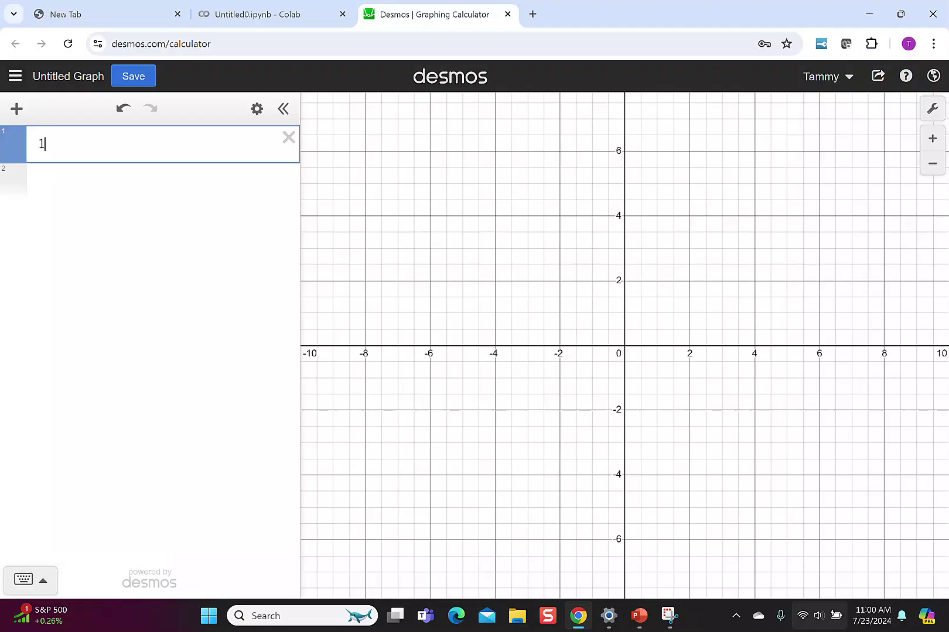
Compute 15/4 − 3 and show its result as the fraction 3/4.
type("5/4")
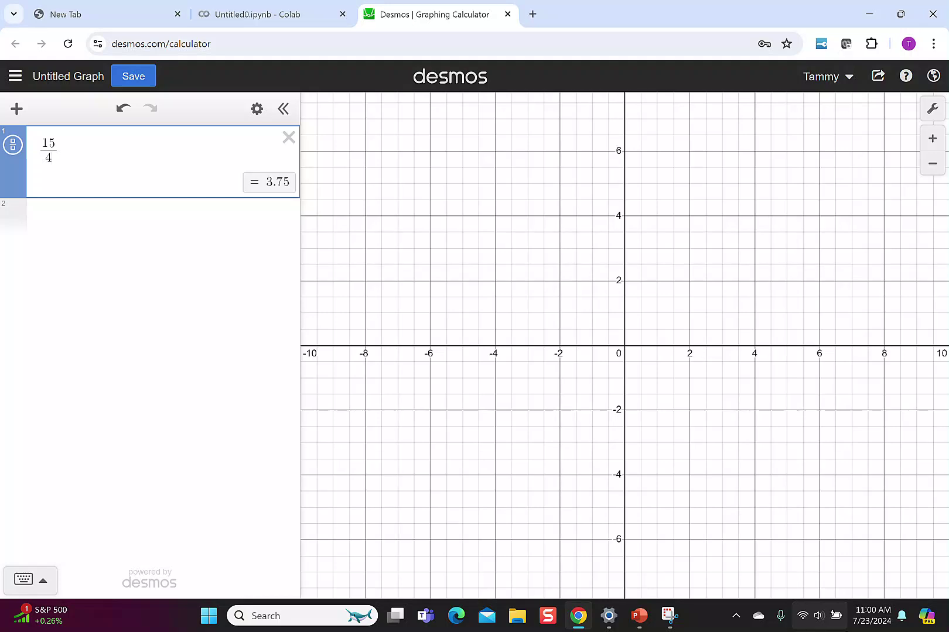
left_click(250, 220)
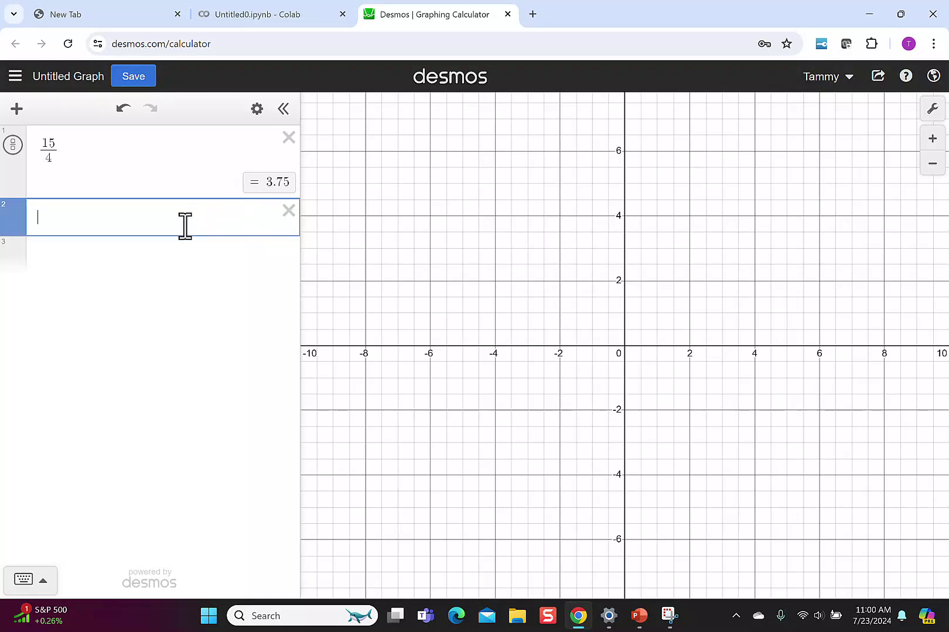
type("3")
key("Return")
left_click(97, 150)
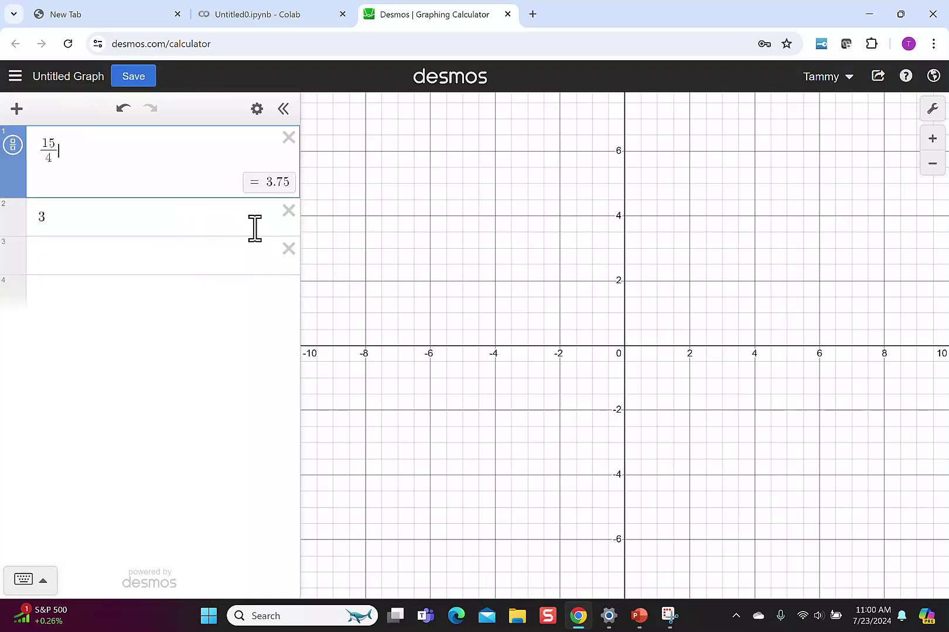
type("-3")
left_click(14, 146)
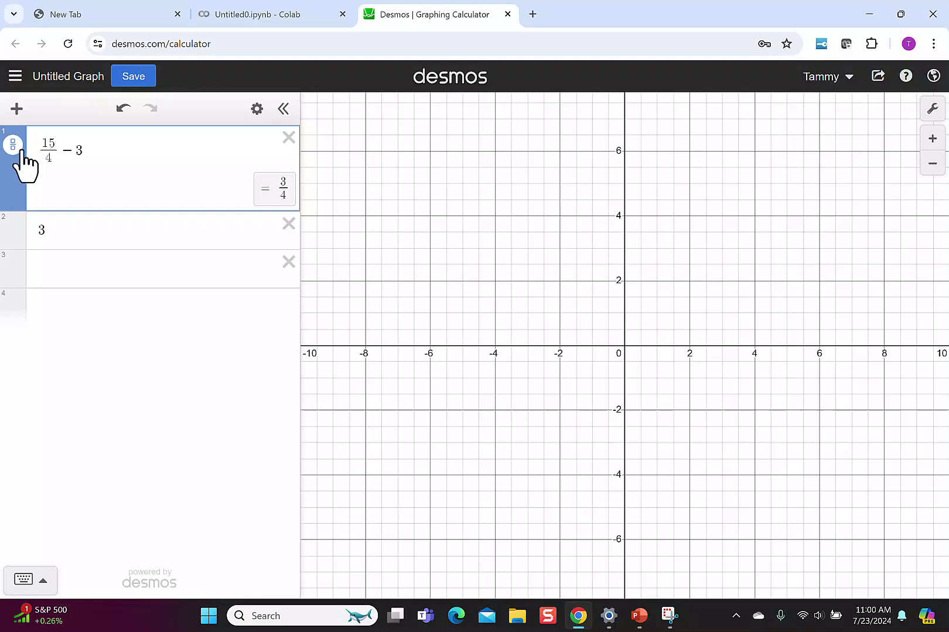
Complete the mixed number 3 3/4 and show it equals 15/4.
left_click(149, 234)
type("3/4")
key("Return")
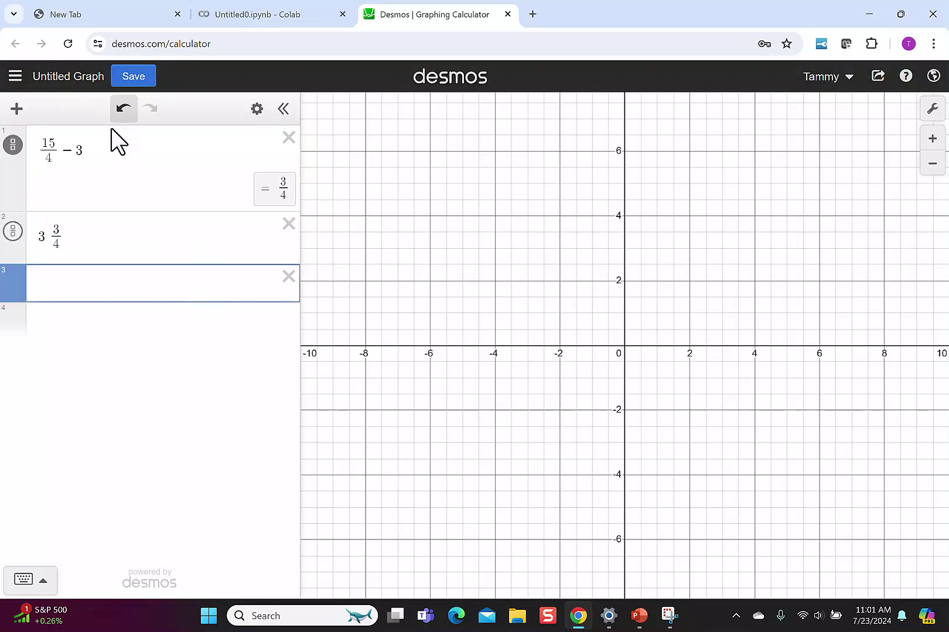
left_click(13, 232)
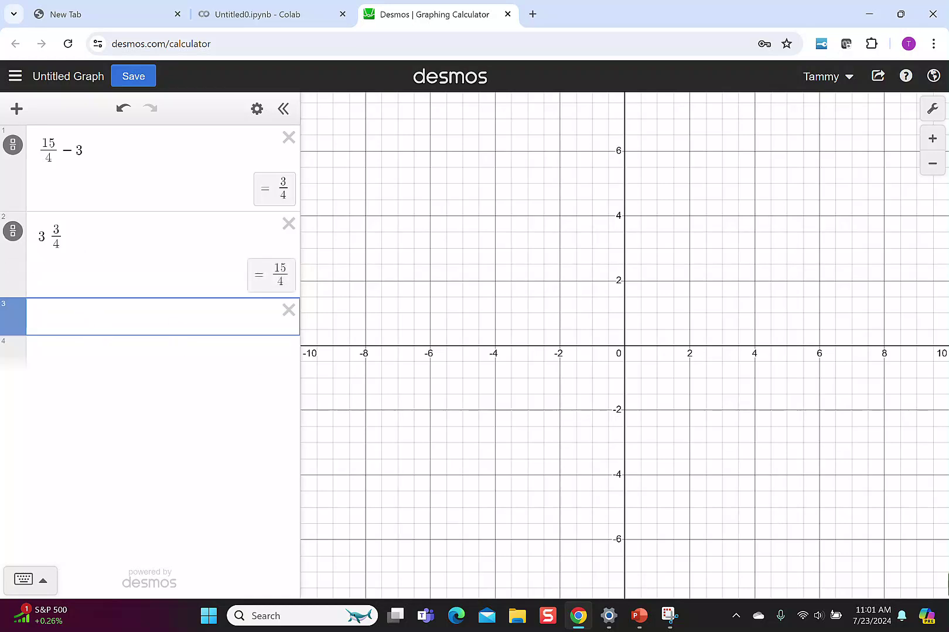
Compute 18/7 − 2 as the fraction 4/7 and write the mixed number 2 4/7 below.
type("18/7")
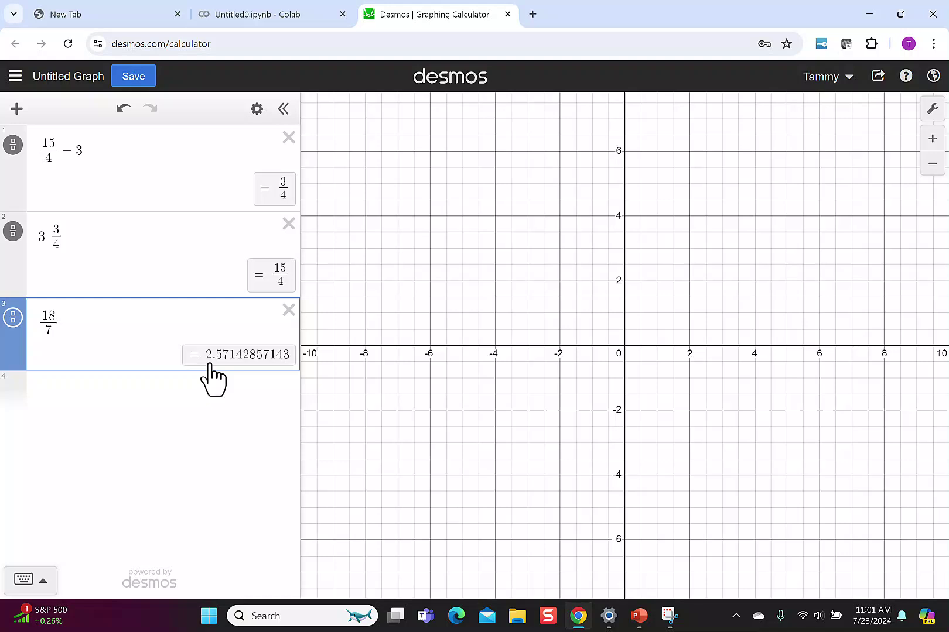
left_click(170, 388)
type("2")
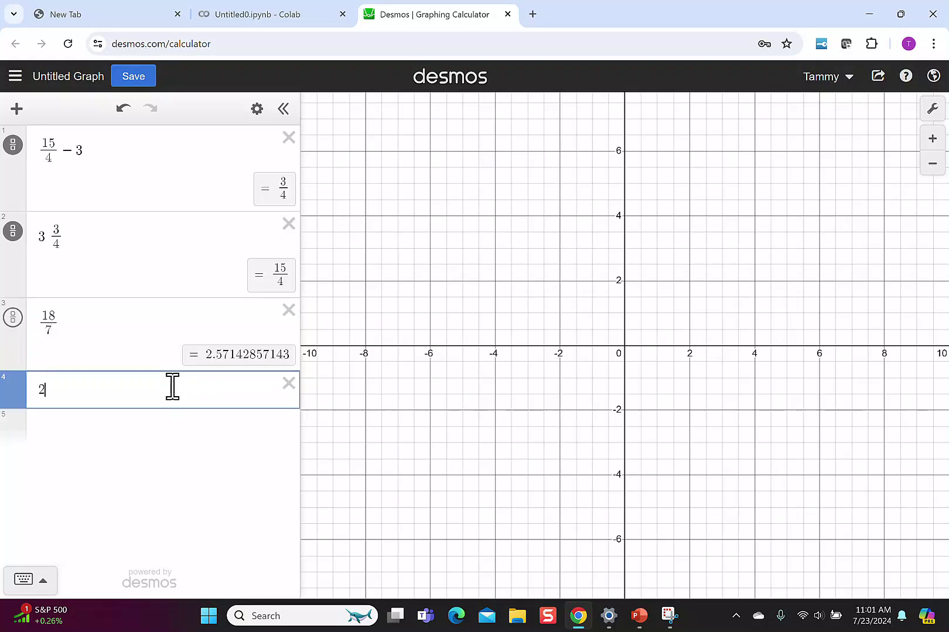
left_click(132, 332)
type("-2")
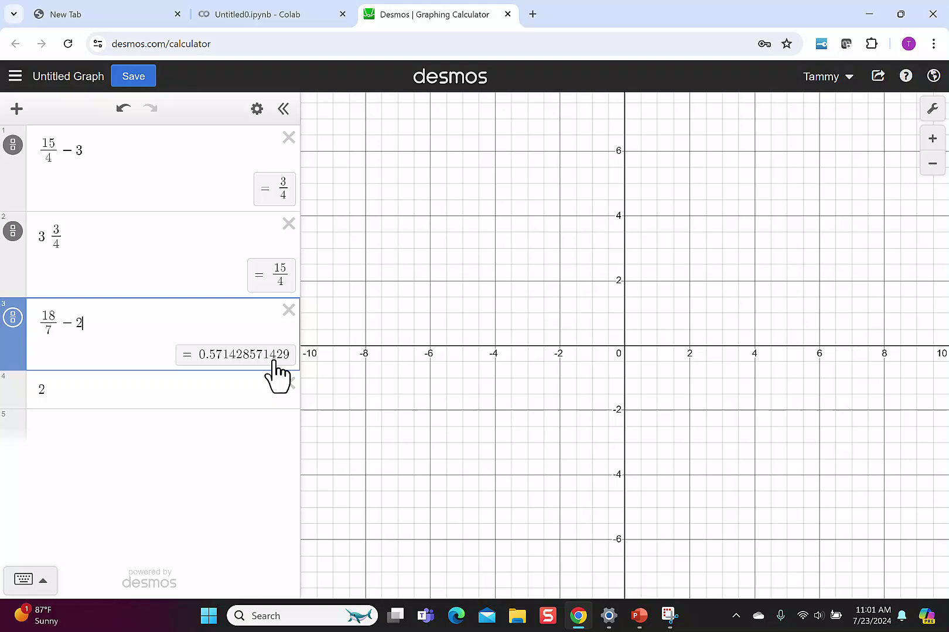
left_click(18, 321)
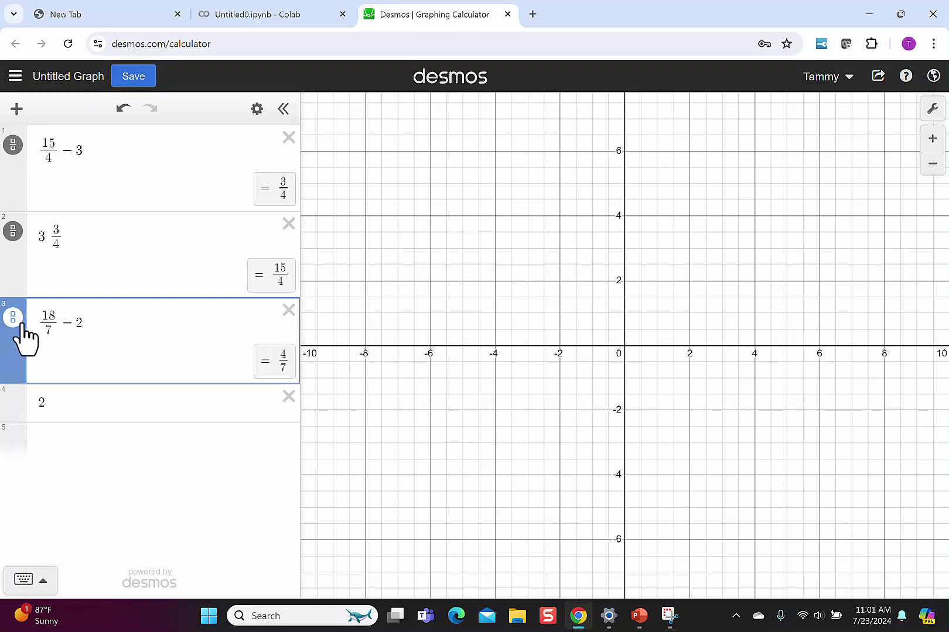
left_click(78, 401)
type("4")
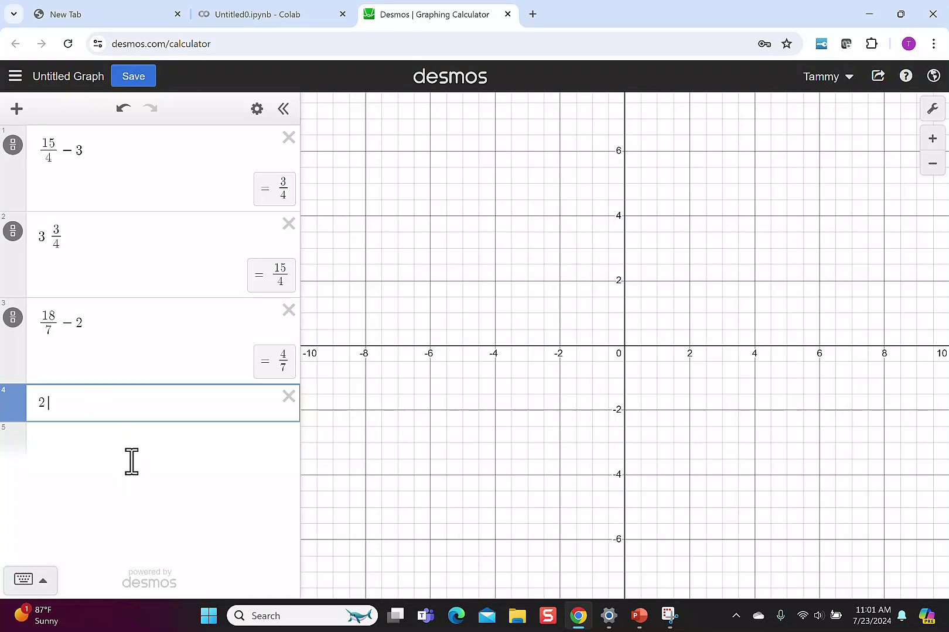
type("/7")
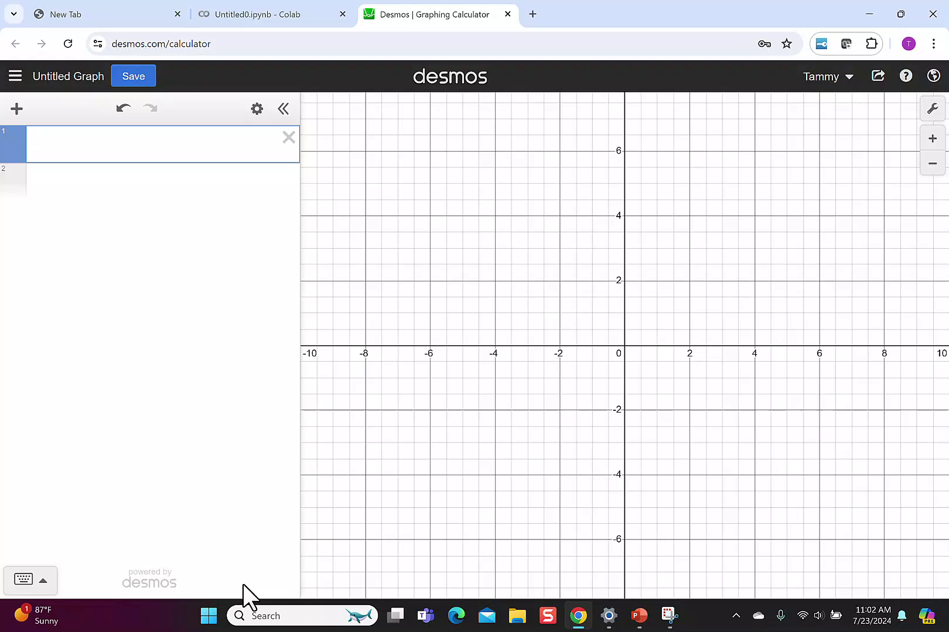
Enter 3 2/5 + 4 1/8 and check its value as 301/40 and 7.525.
type("3 2/")
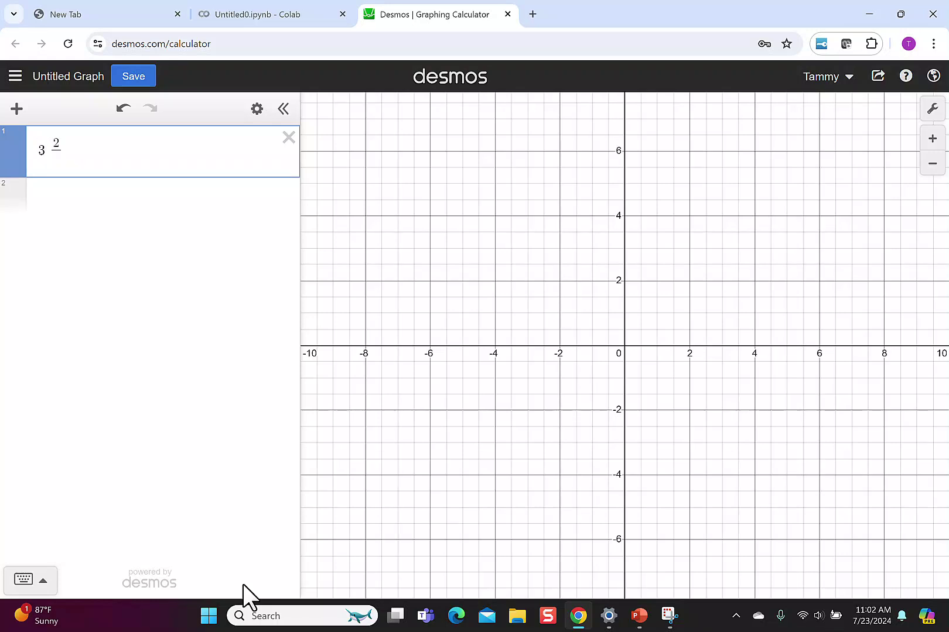
type("5")
key("Right")
type("+ 4")
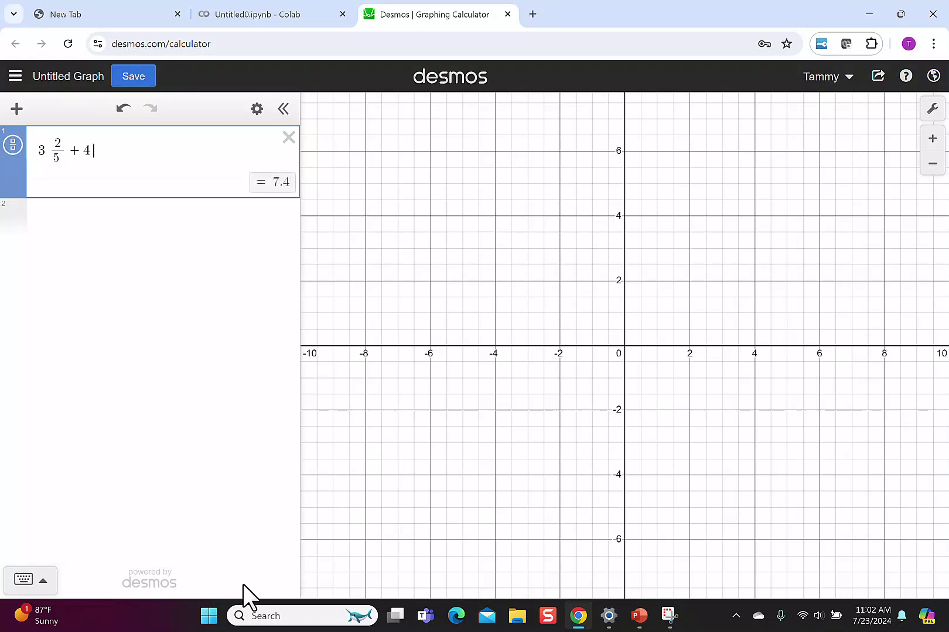
type(" 1/8")
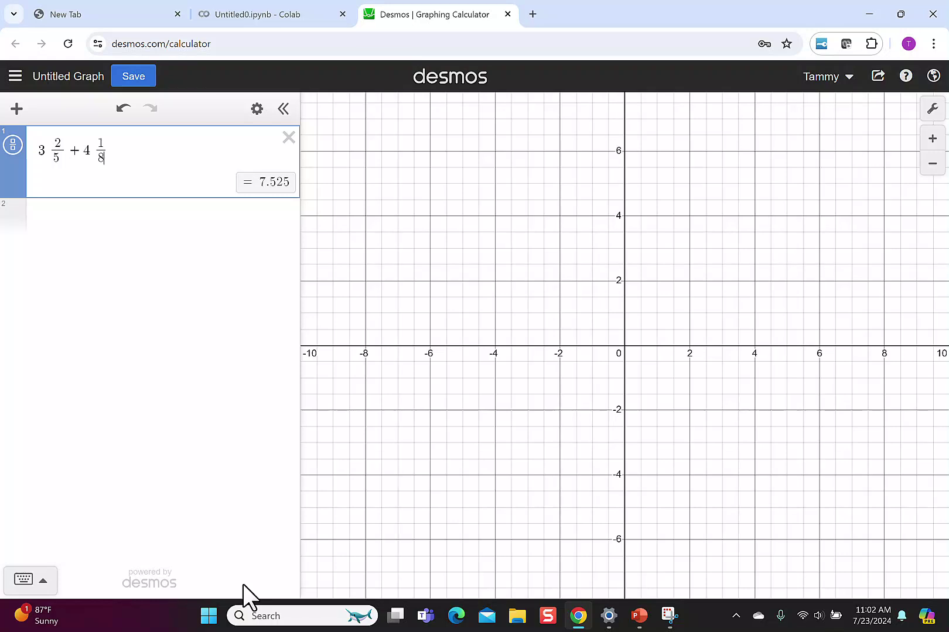
left_click(14, 147)
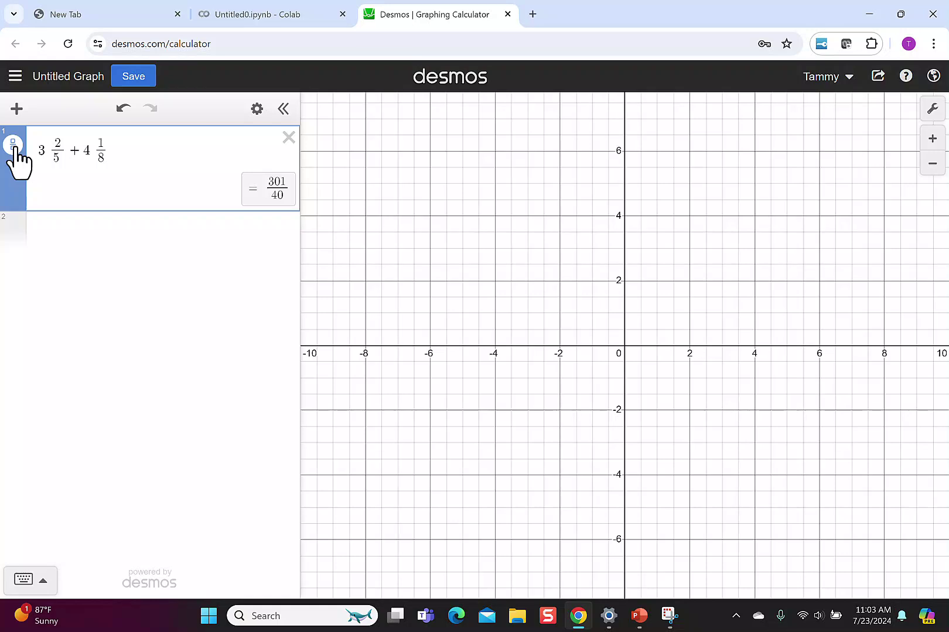
left_click(14, 146)
Subtract 7 from the sum to get the fractional part 21/40.
left_click(47, 279)
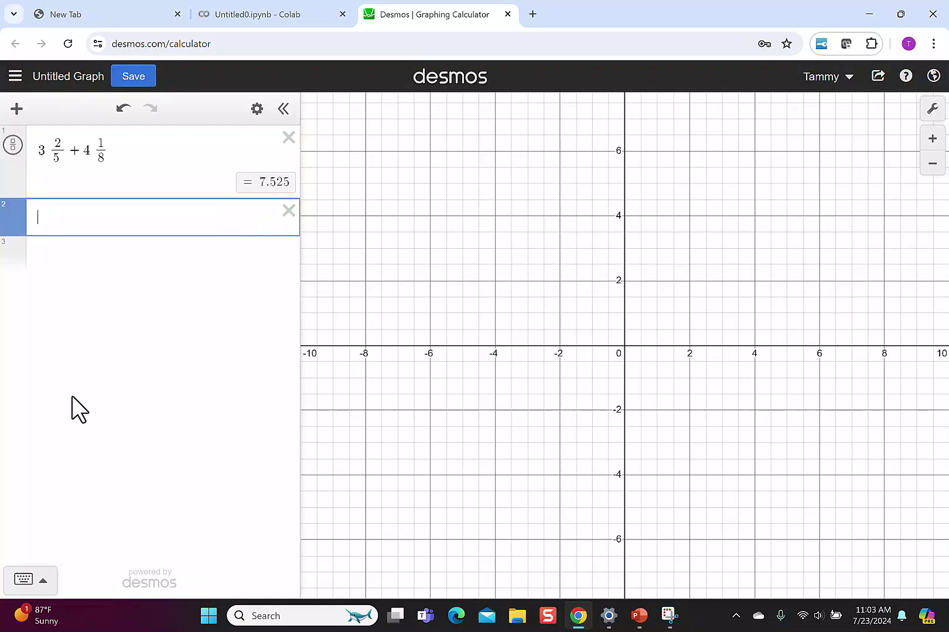
type("7")
left_click(160, 154)
type("-7")
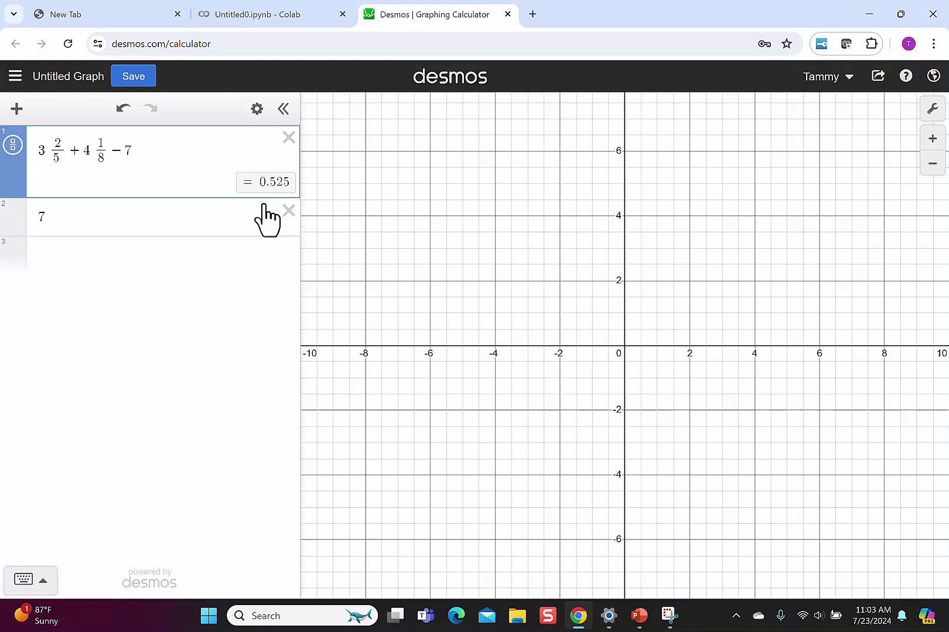
left_click(14, 148)
Write 7 21/40, remove the −7 from the sum, and show 7 21/40 as 301/40.
left_click(93, 237)
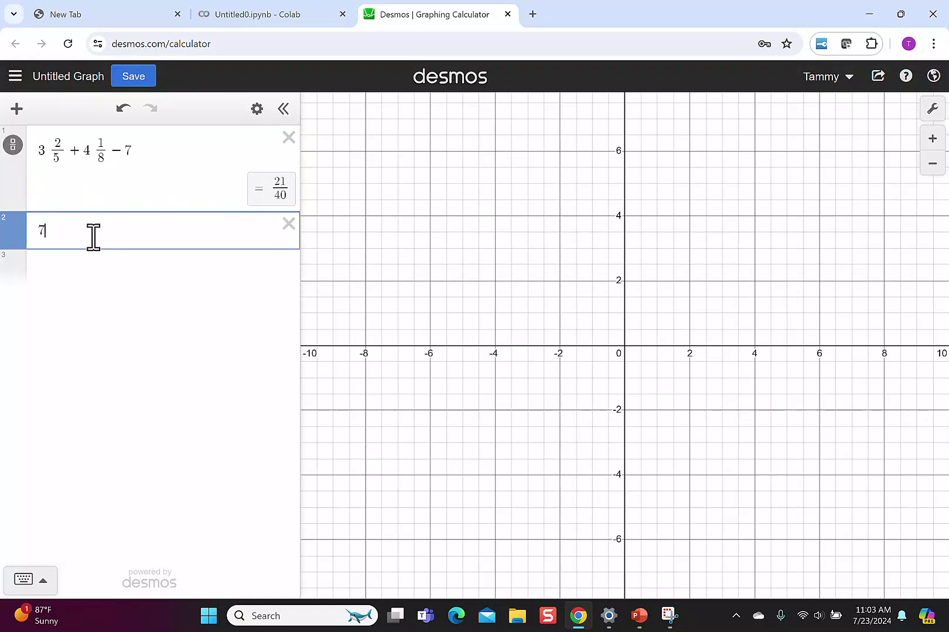
type("21/40")
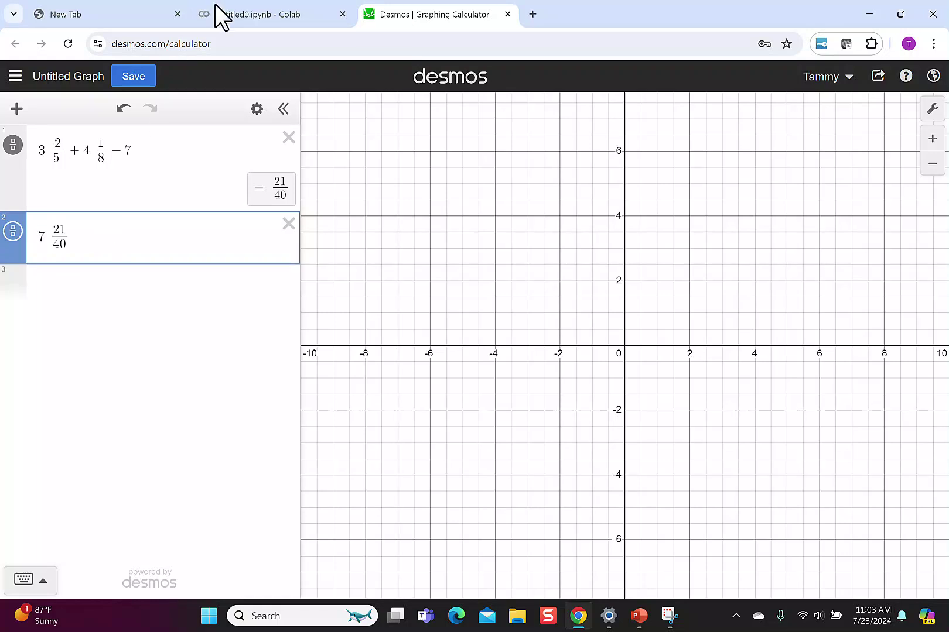
left_click(161, 151)
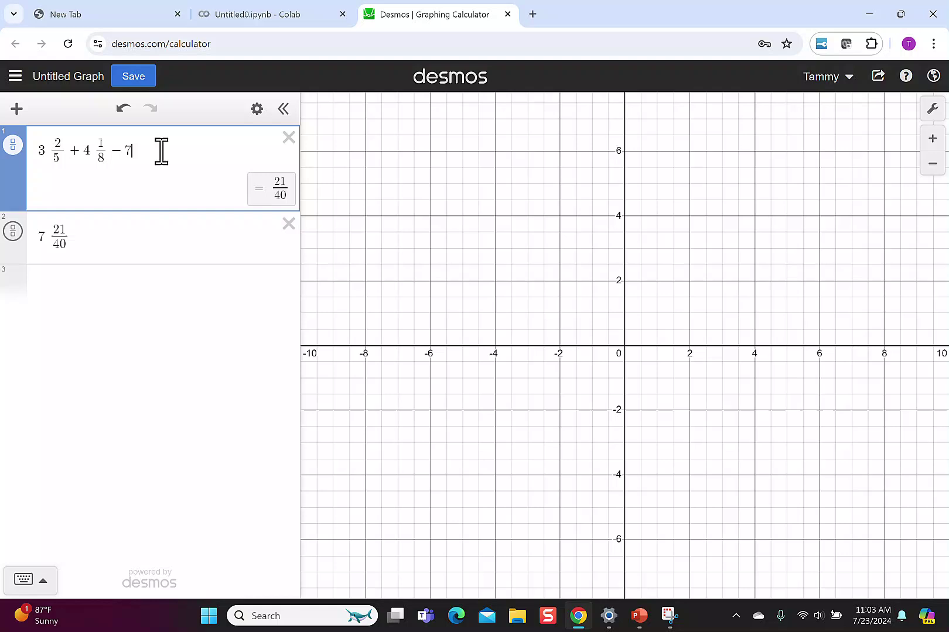
key("BackSpace")
key("BackSpace")
left_click(14, 232)
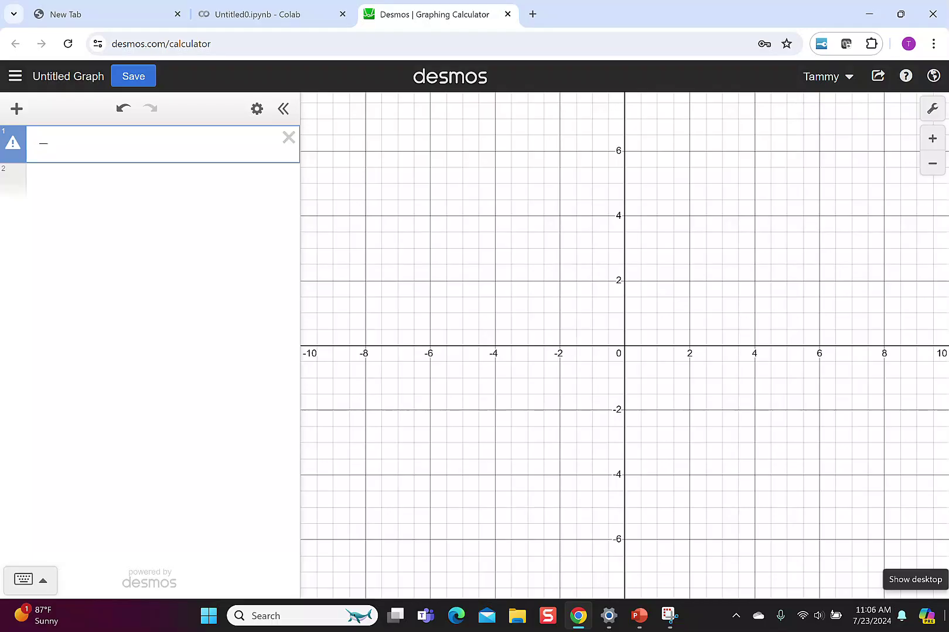
Enter −3 1/2 (shown as −7/2) and −(3 + 1/2) below it for comparison.
type("3 1/2")
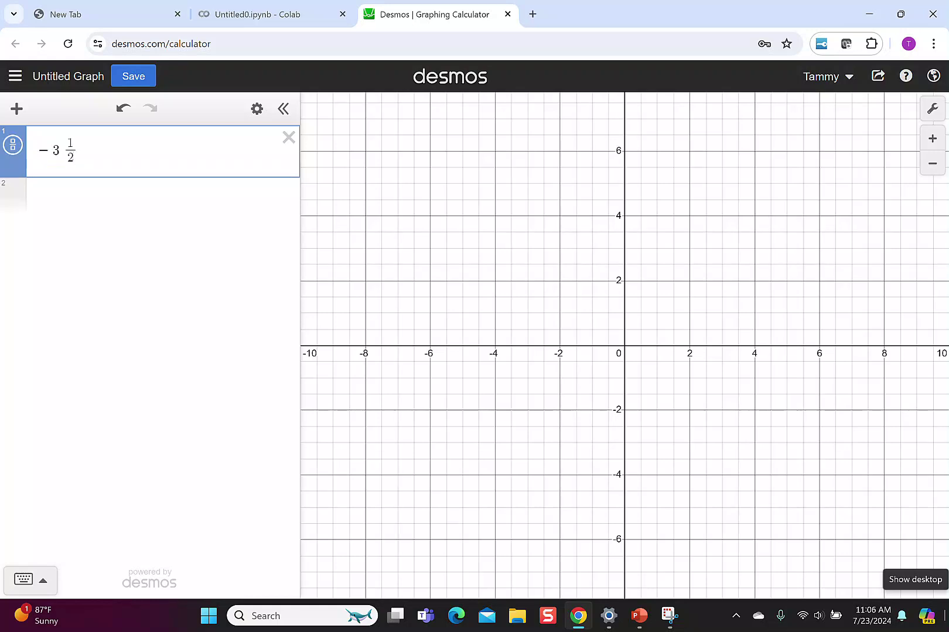
left_click(12, 146)
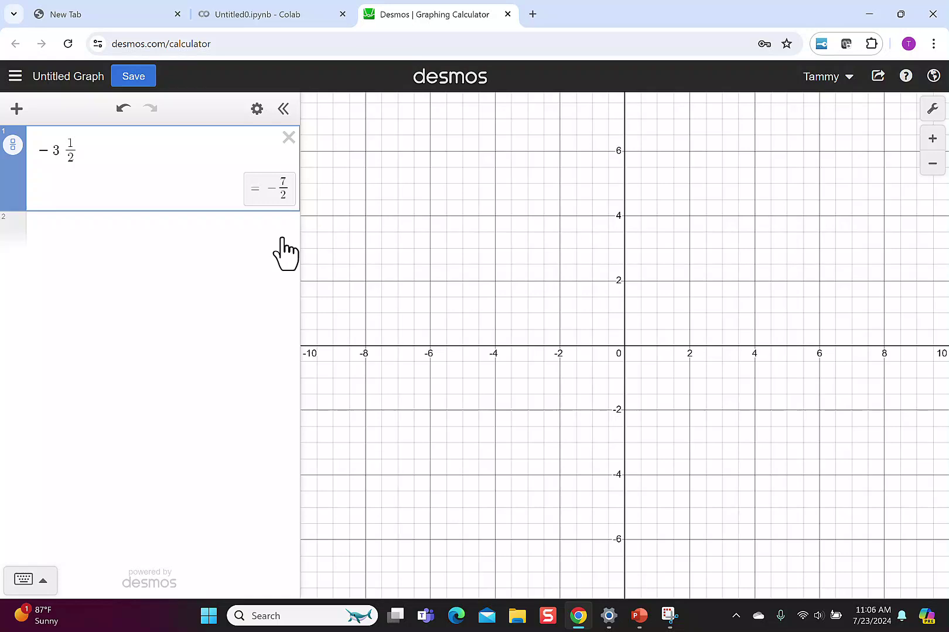
left_click(226, 243)
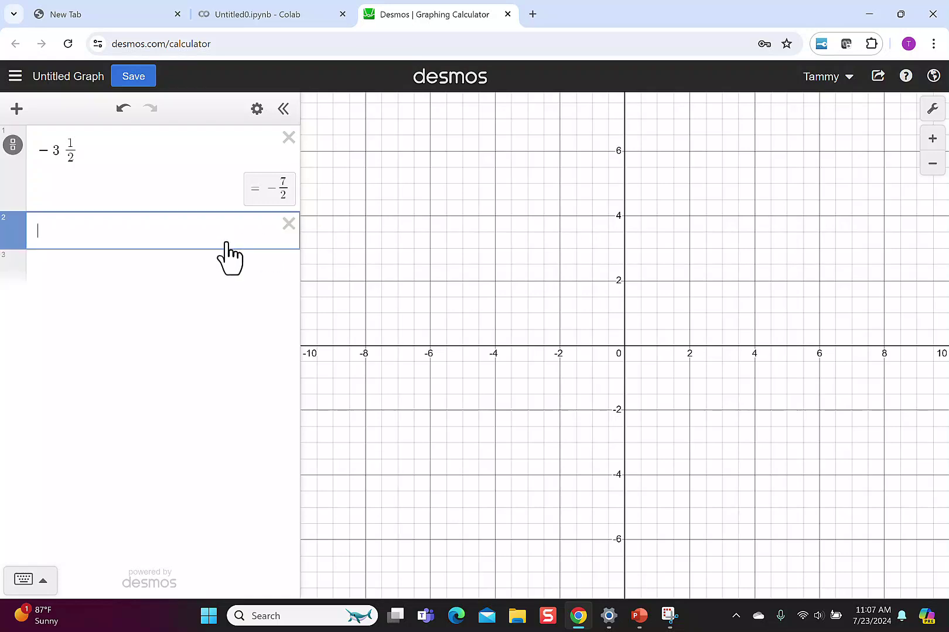
type("-3+1/2")
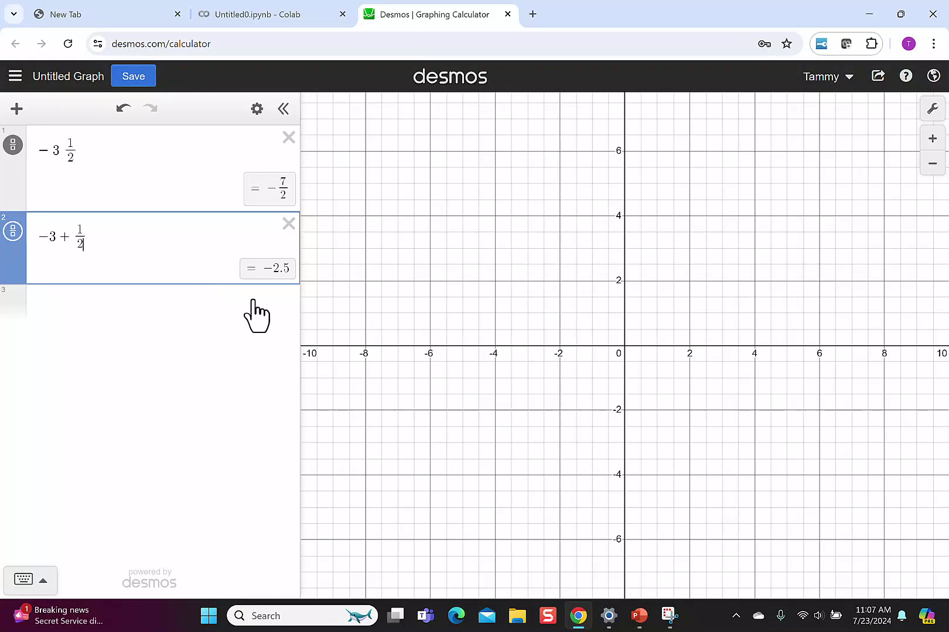
left_click(48, 236)
type("(")
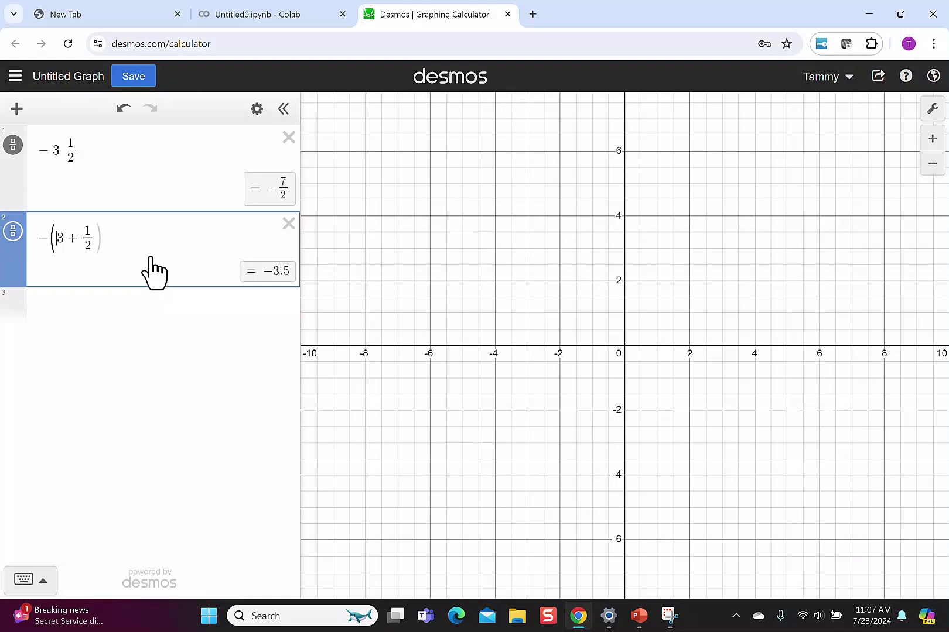
key("Right")
key("Right")
key("Right")
key("Right")
key("Right")
type(")")
Clear the expression list and enter −17/4.
key("ctrl+a")
key("BackSpace")
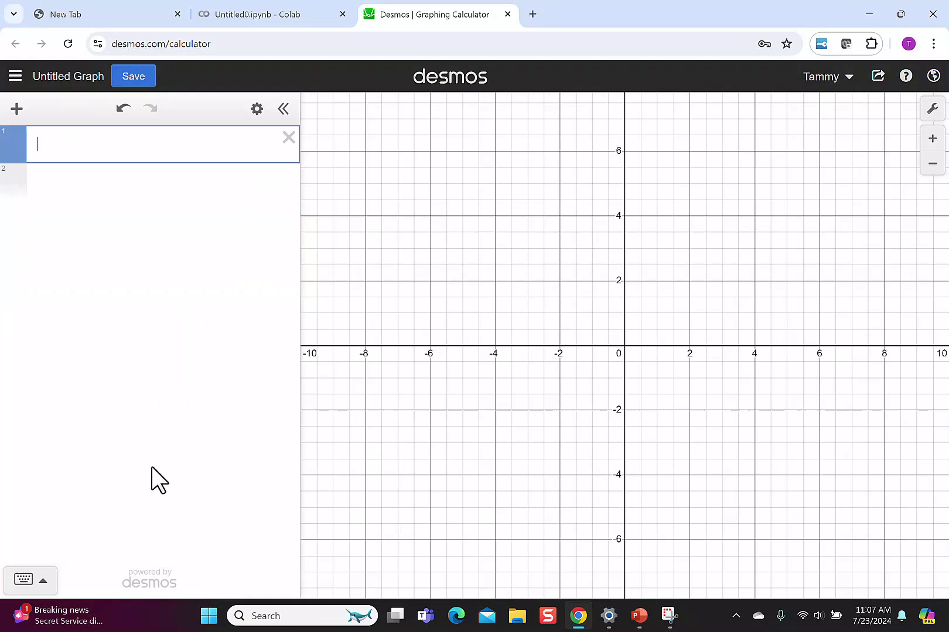
type("-17/4")
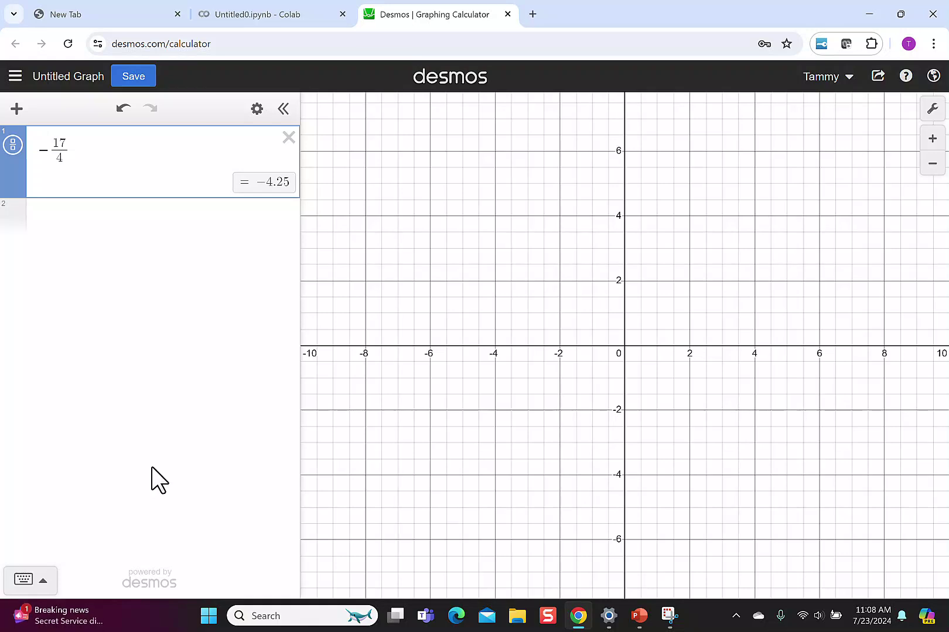
Compute 4.25 − 4 as the fraction 1/4 and write 4 1/4 in the third row.
left_click(124, 228)
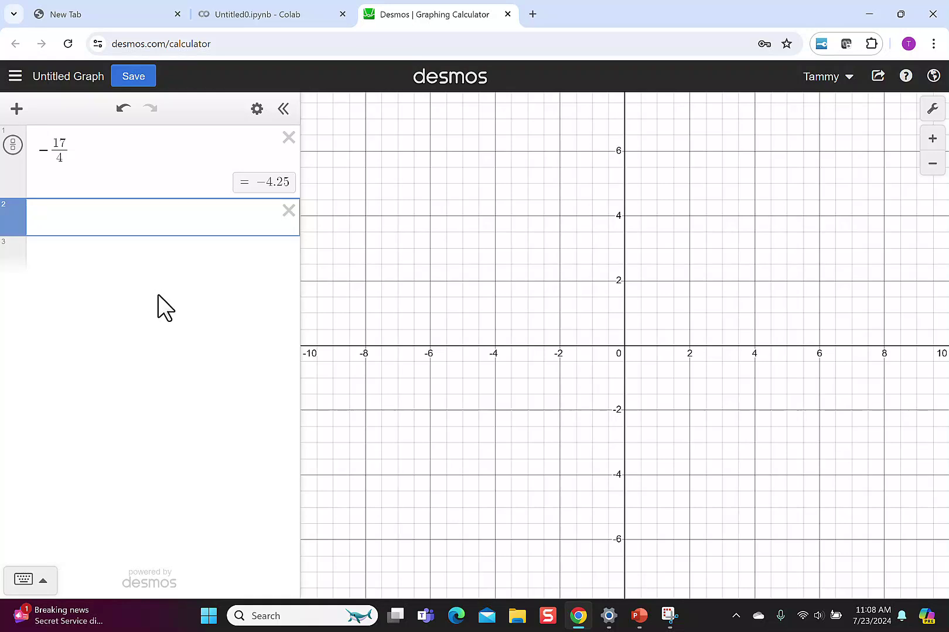
type("4.25")
left_click(132, 264)
type("4")
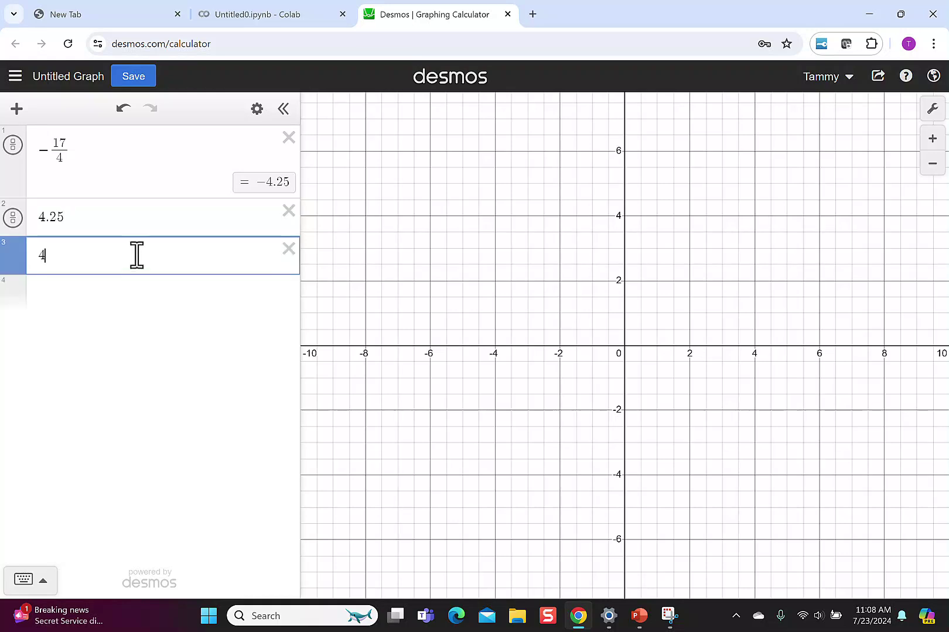
left_click(145, 223)
type("-4")
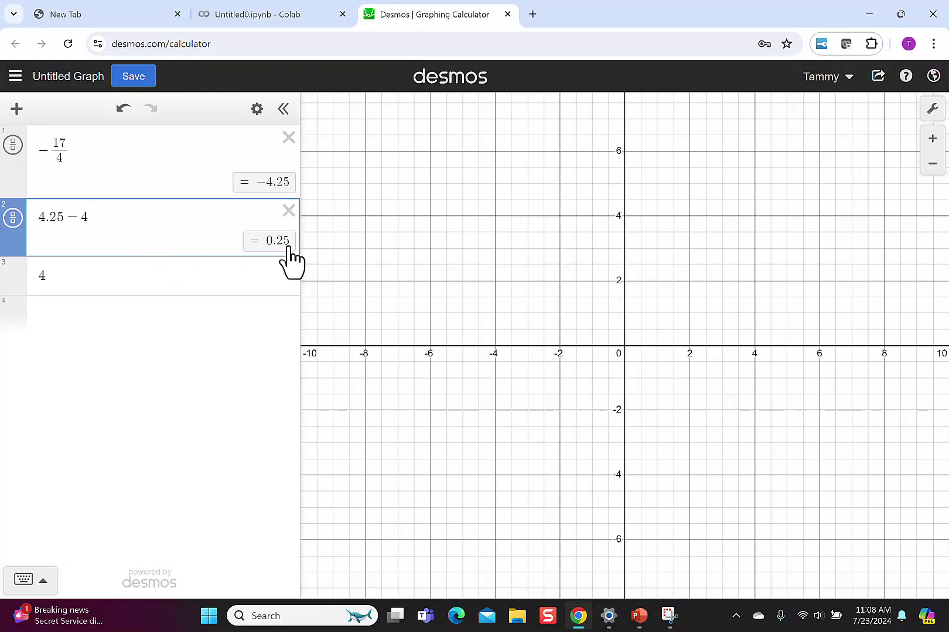
left_click(14, 217)
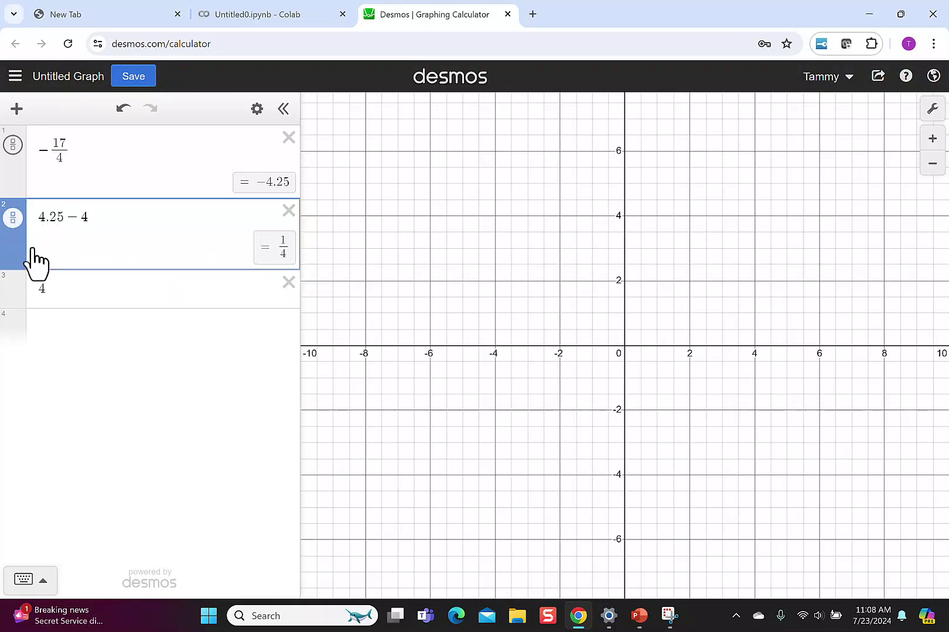
left_click(82, 291)
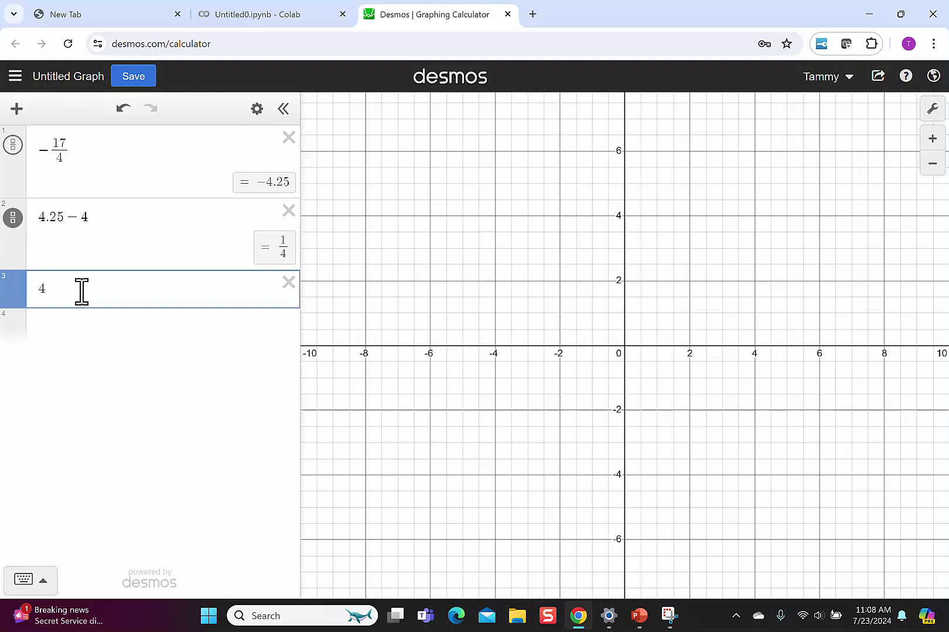
type("4 1/4")
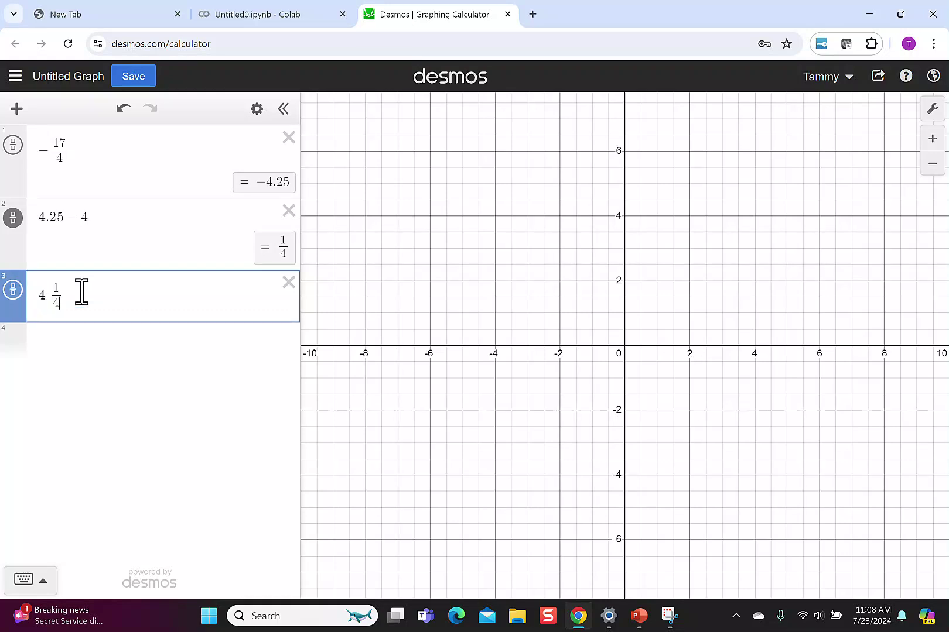
Add −4 1/4 in a new row and show its value as −17/4.
left_click(76, 347)
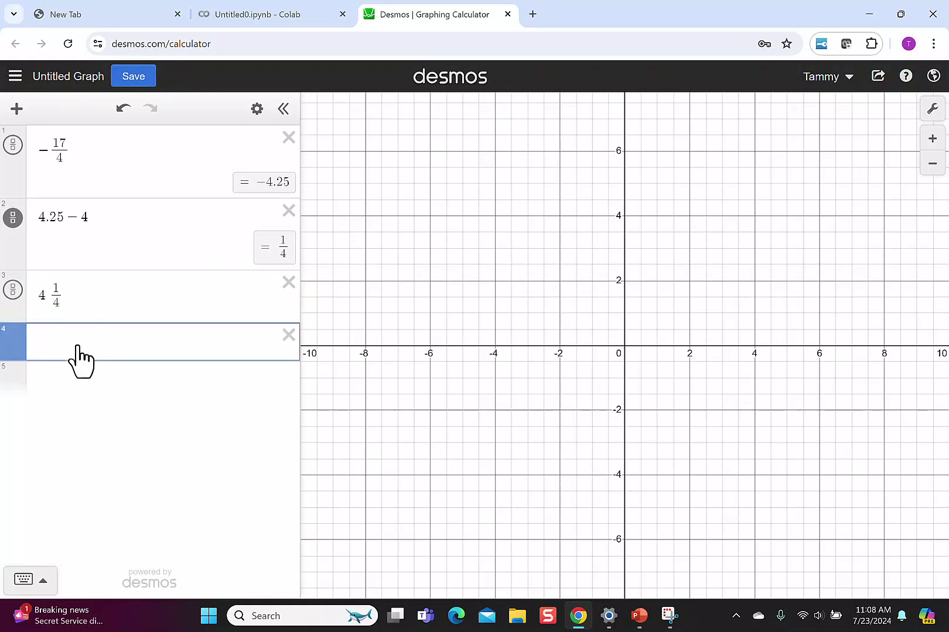
type("-4 1/4")
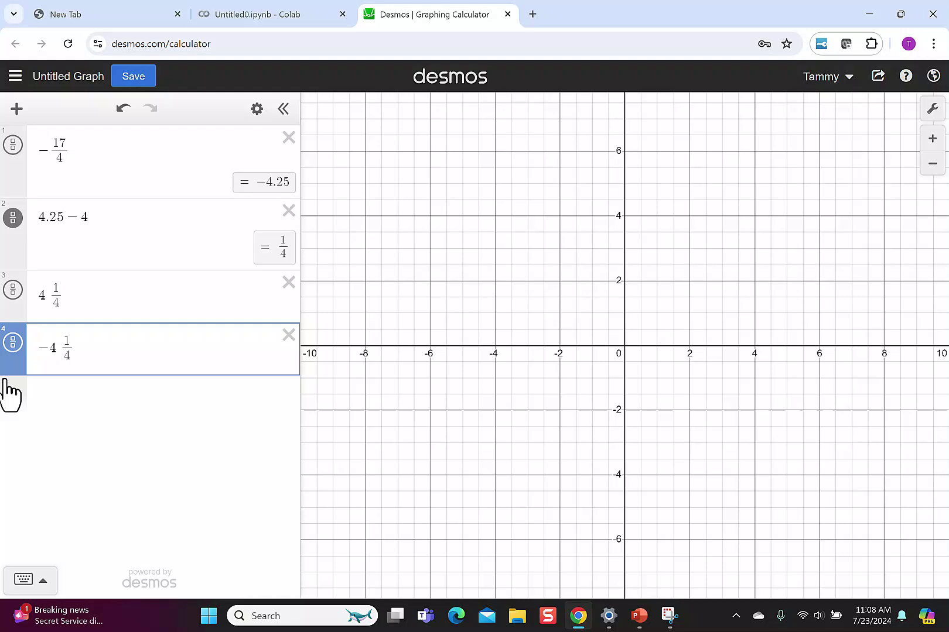
left_click(13, 345)
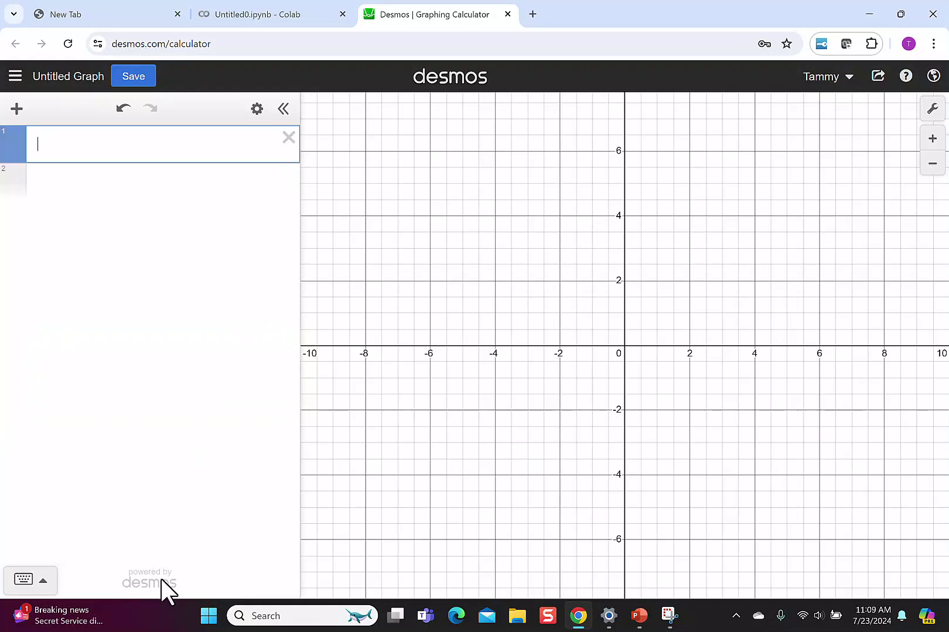
Type 3 1/5 − (8 2/7) and switch its result to the fraction −178/35.
type("3 1/5")
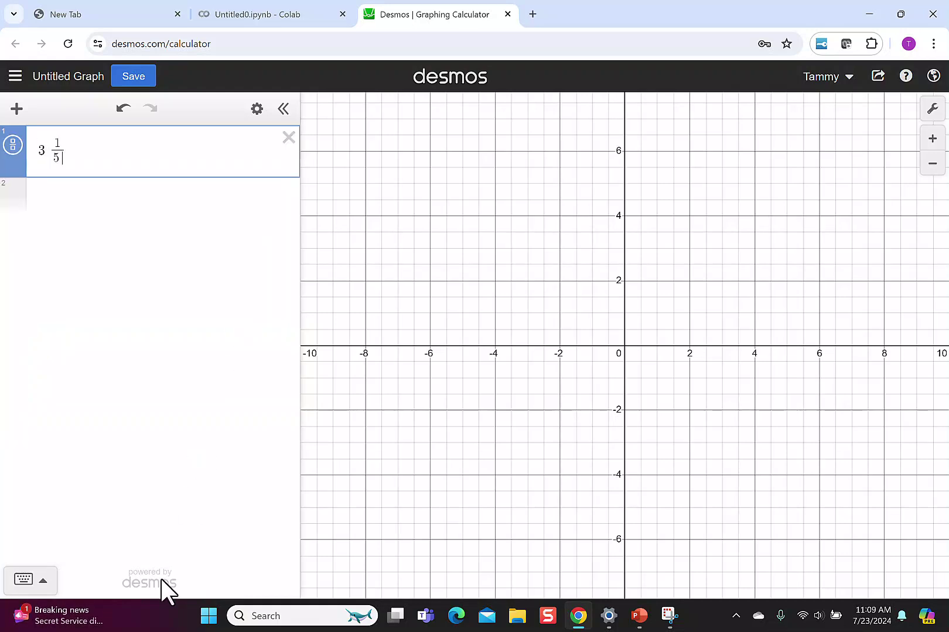
key("Right")
type("-")
type("(")
type("8 2/")
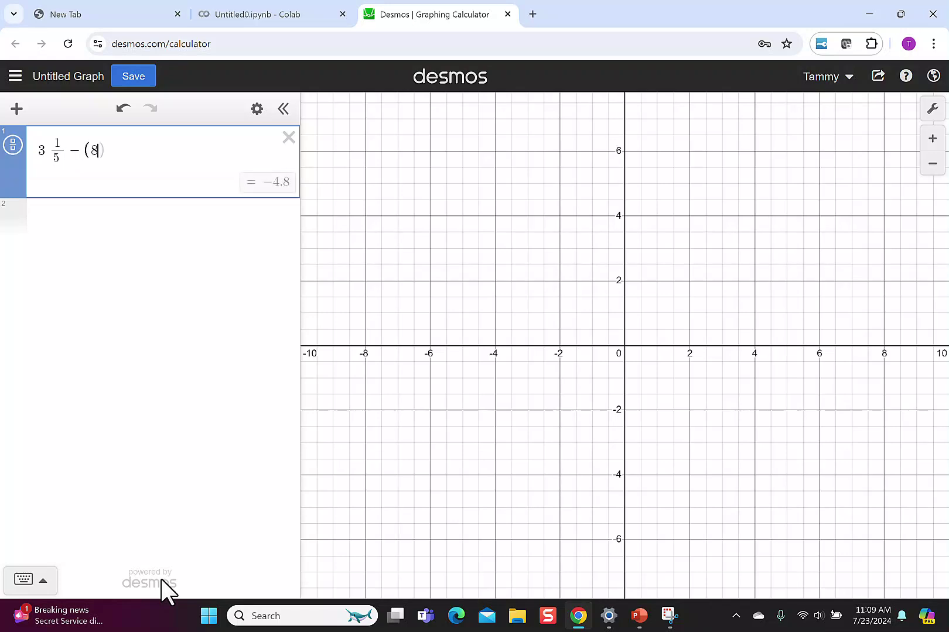
type("7")
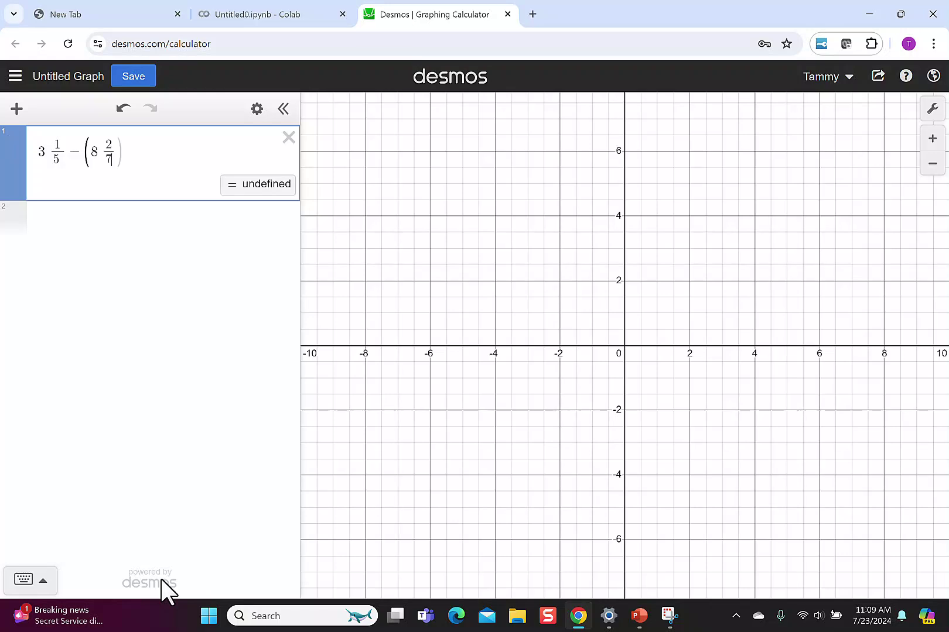
key("Right")
key("Right")
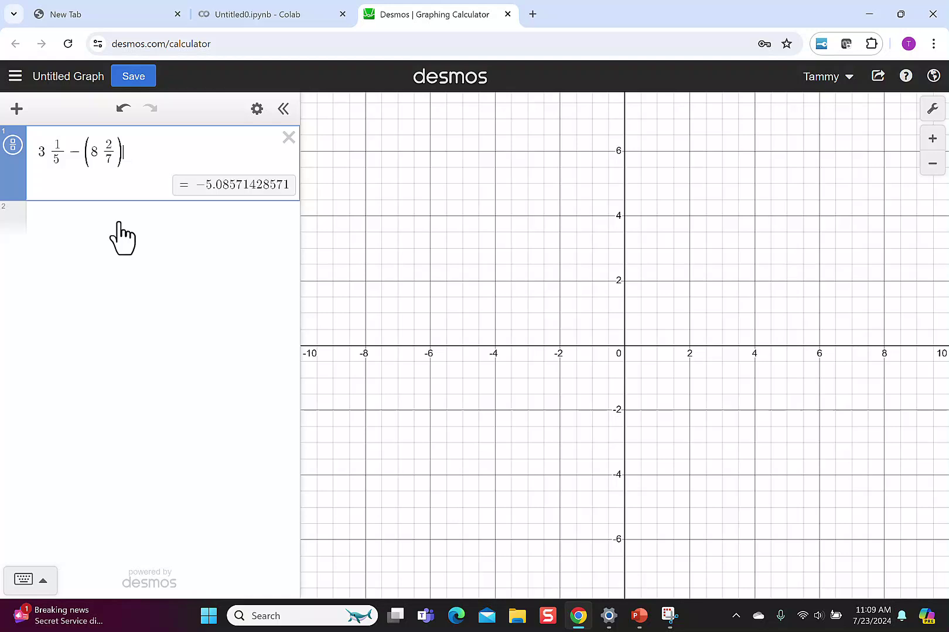
left_click(12, 150)
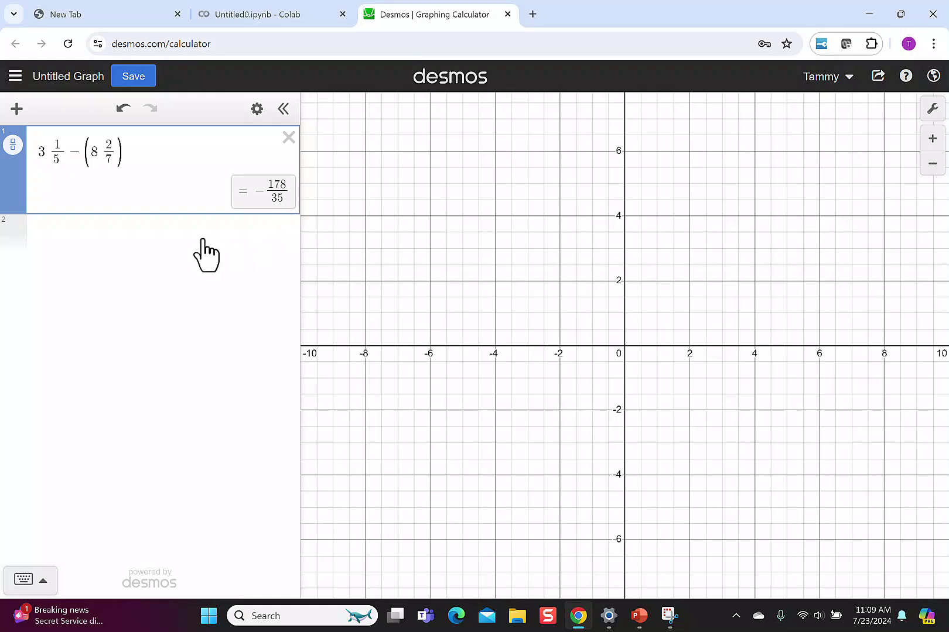
left_click(171, 231)
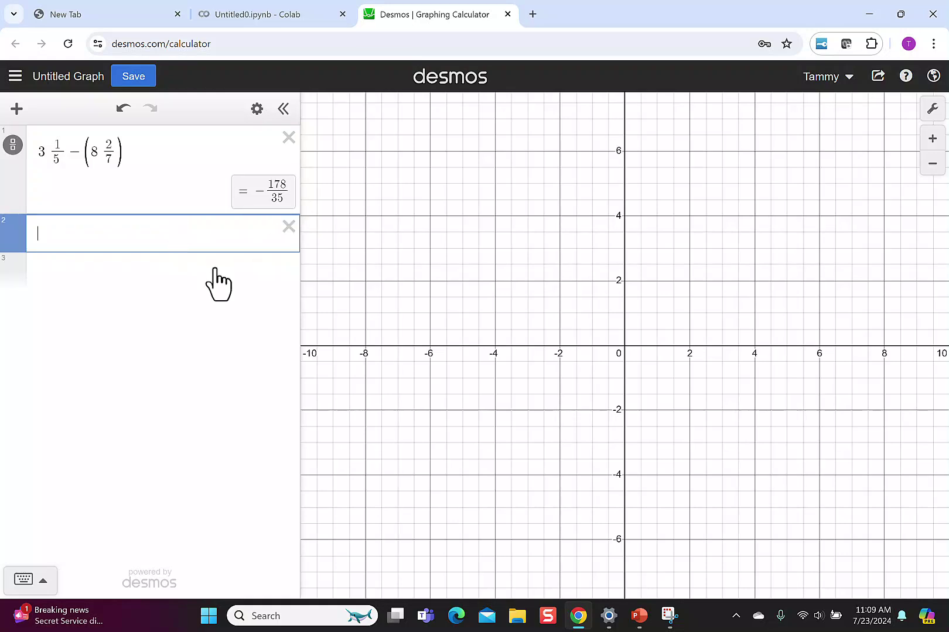
Compute 178/35 − 5 and show the remainder as the fraction 3/35.
type("178/35")
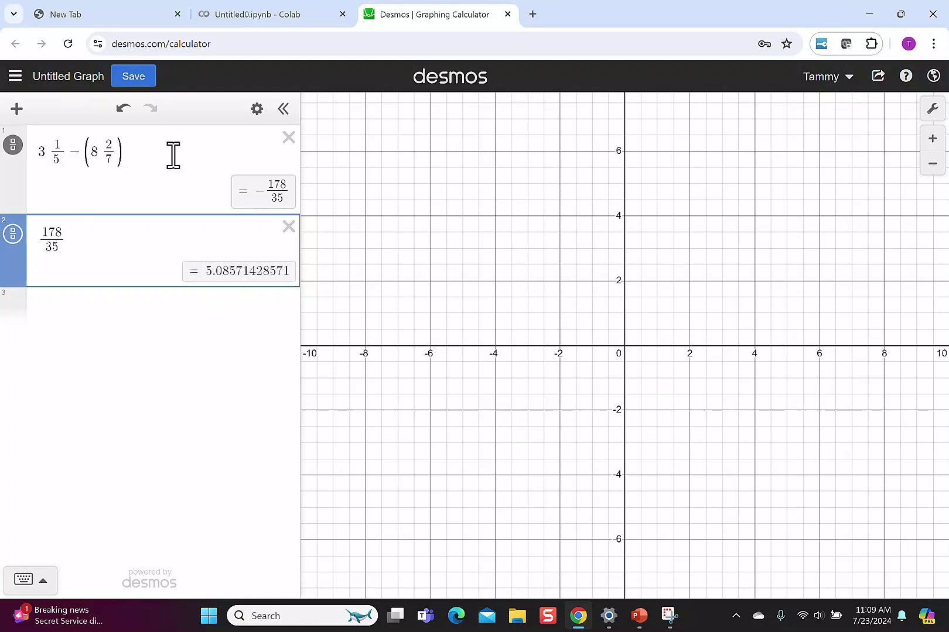
left_click(149, 315)
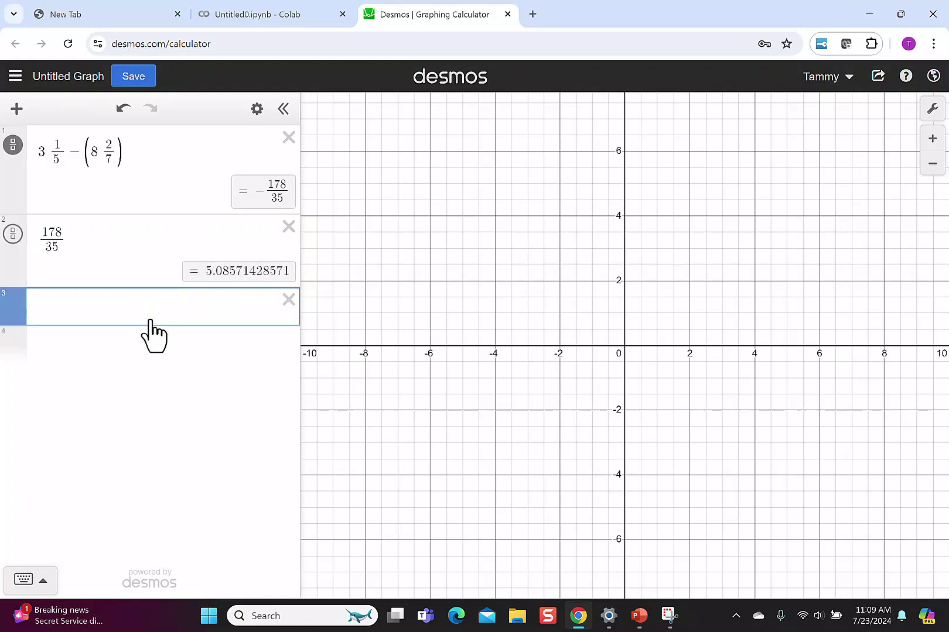
type("5")
left_click(123, 241)
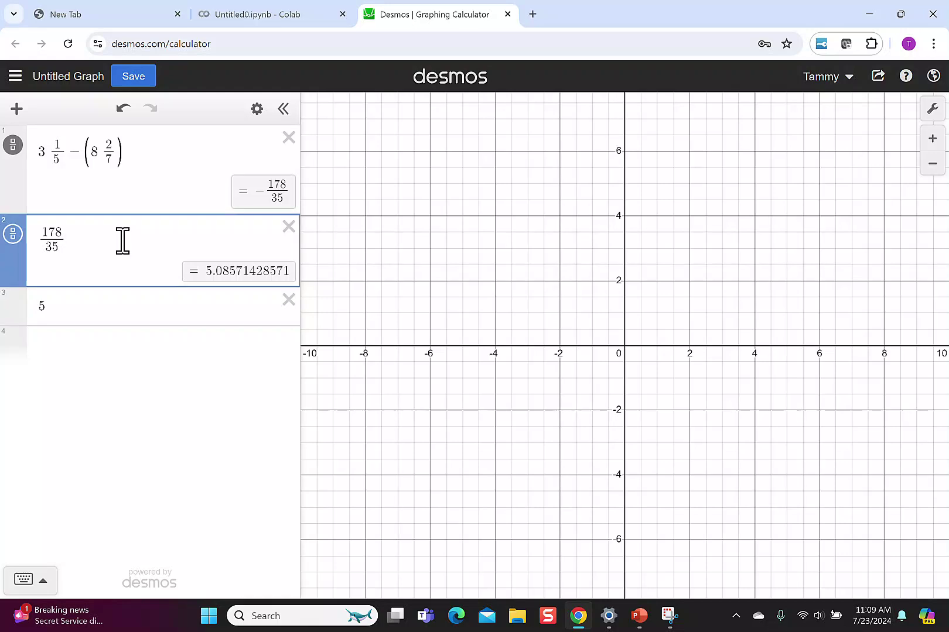
type("-5")
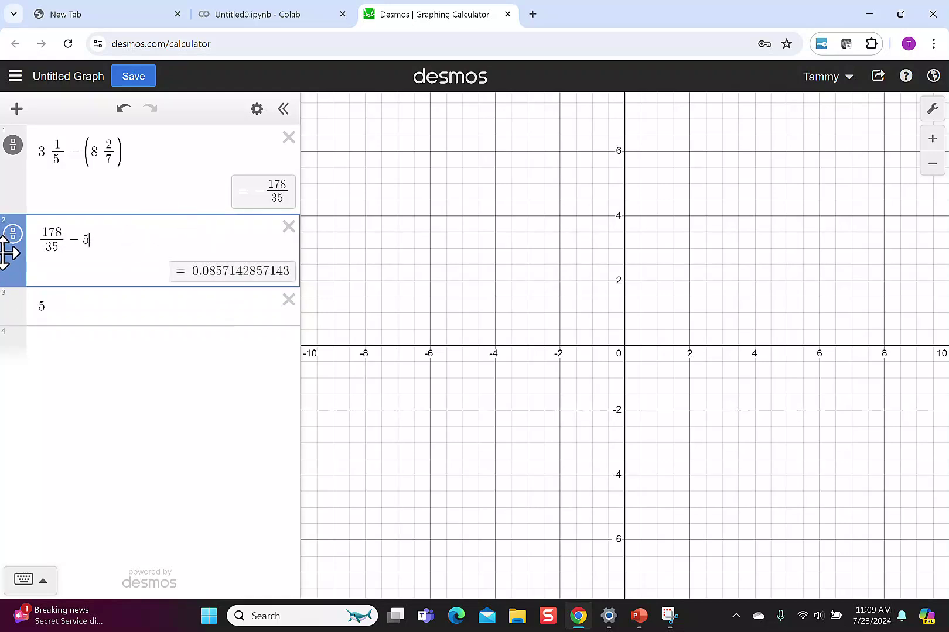
left_click(13, 234)
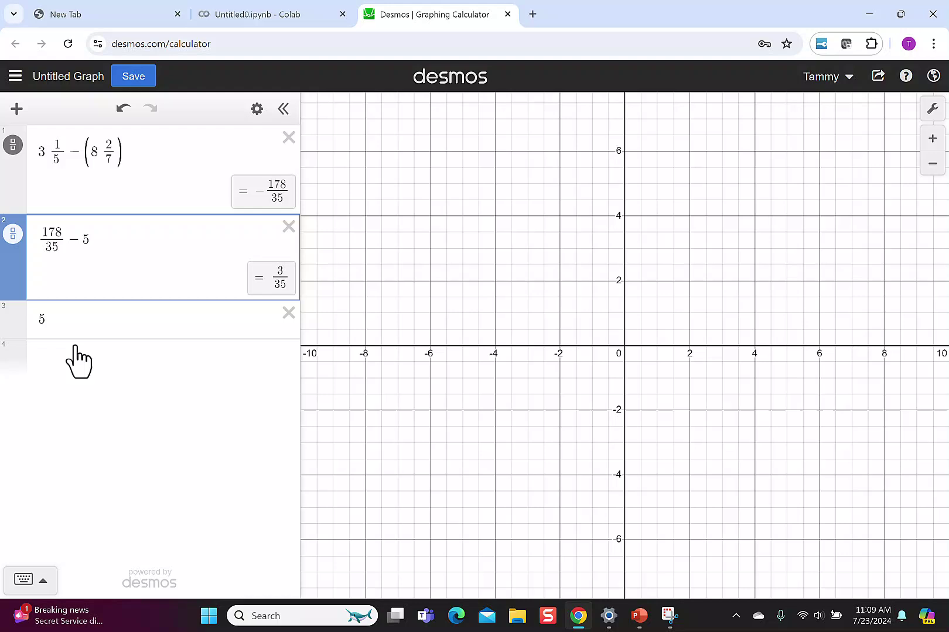
Write 5 3/35 and −5 3/35, showing −5 3/35 equals −178/35.
left_click(76, 322)
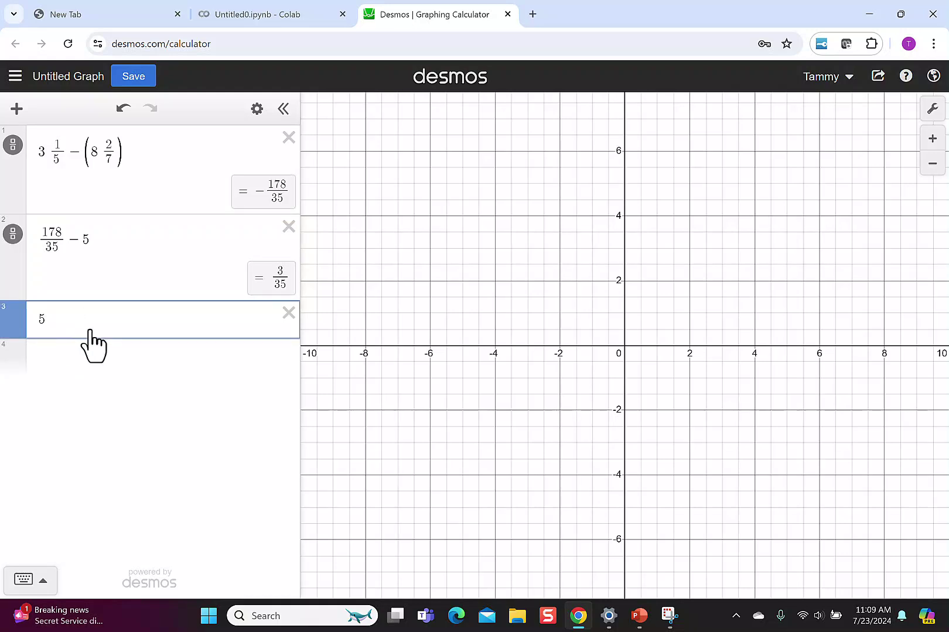
type("3/35")
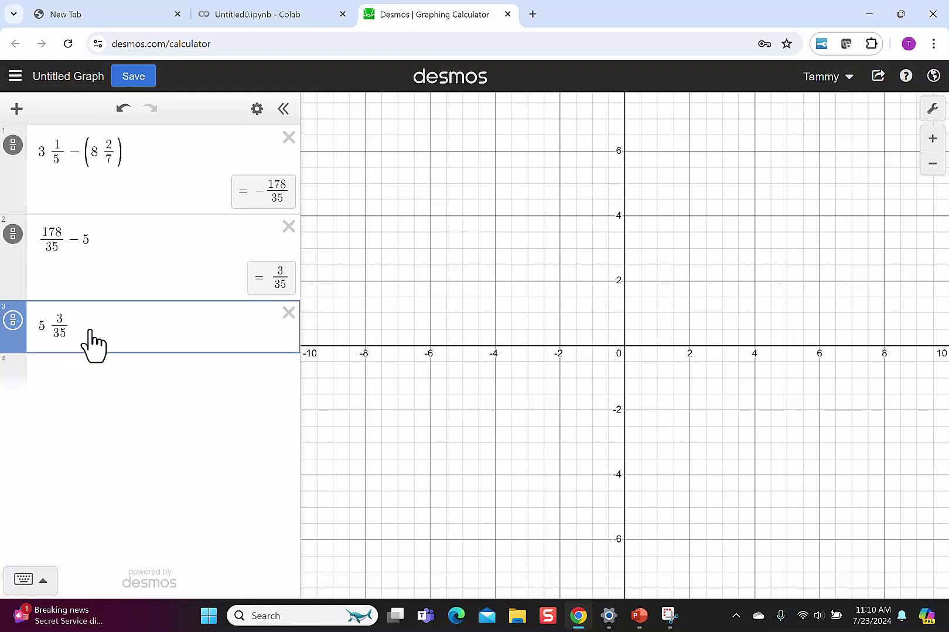
left_click(76, 375)
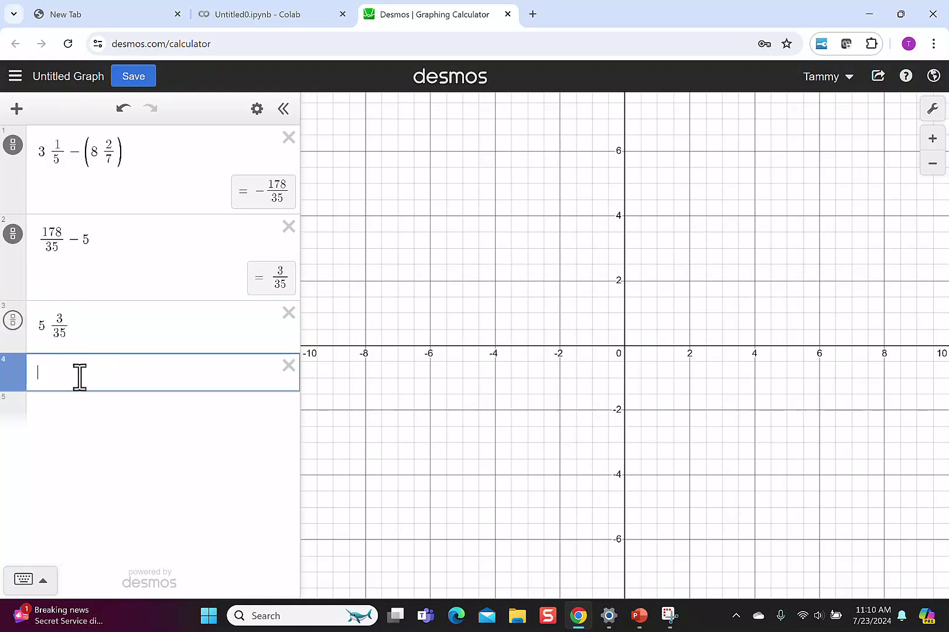
type("-5")
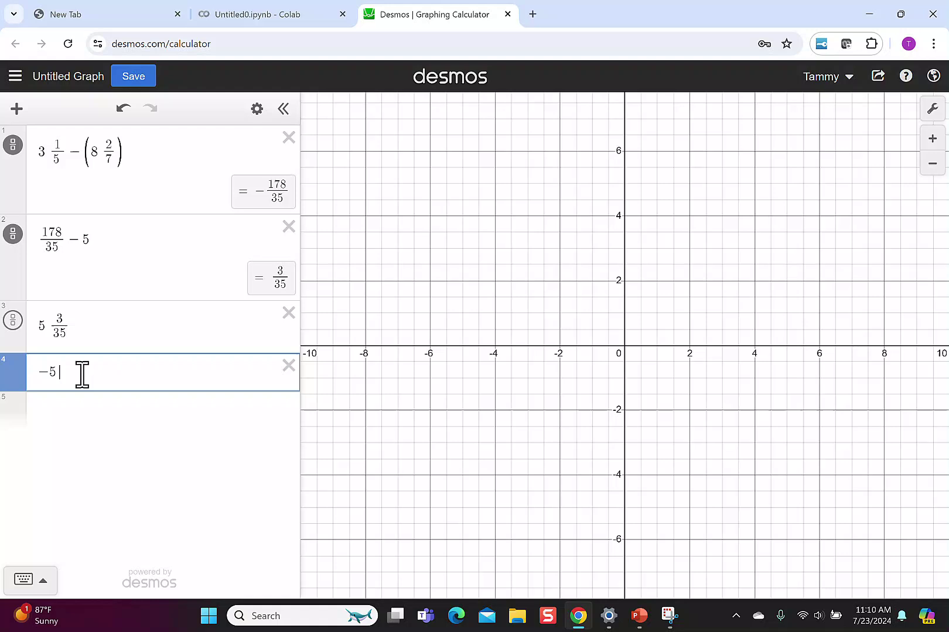
type(" 3/35")
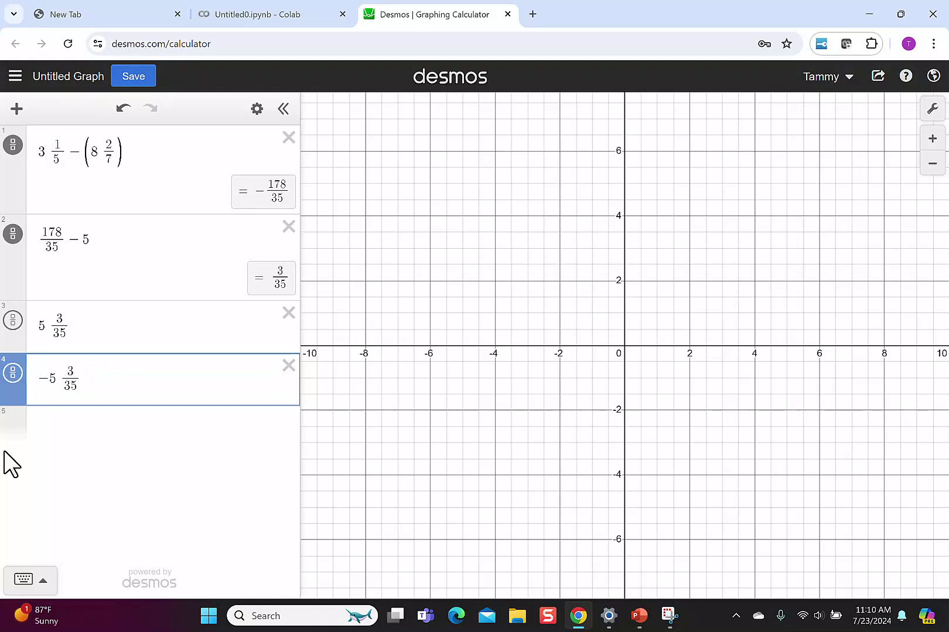
left_click(13, 373)
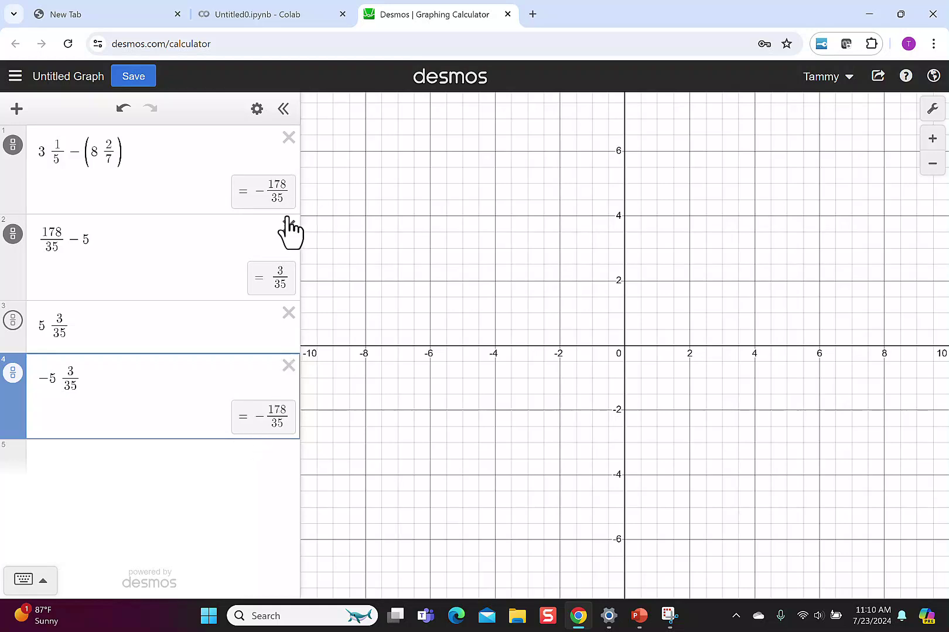